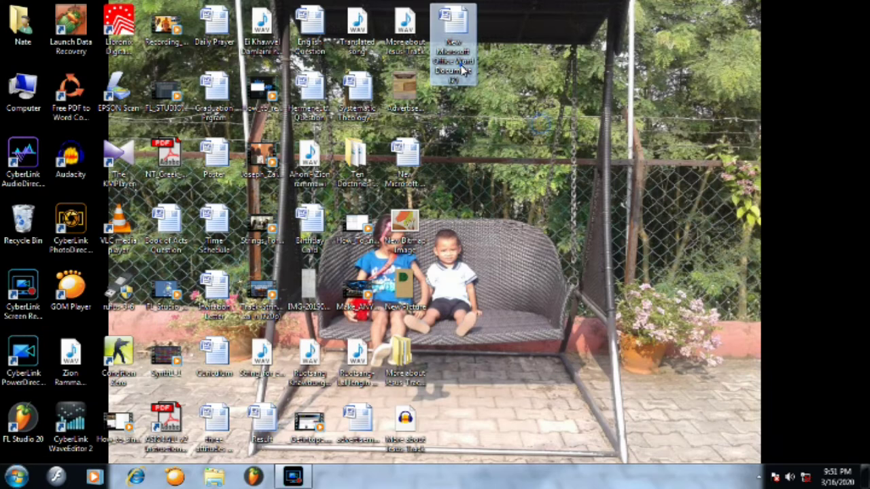
# - Open the new Word document and bring up the Insert tab's Shapes gallery
pyautogui.doubleClick(457, 65)
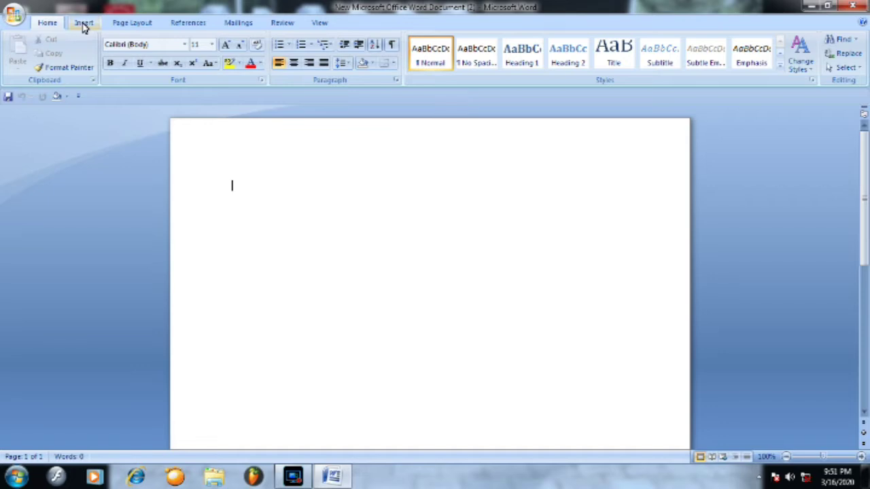
pyautogui.click(84, 23)
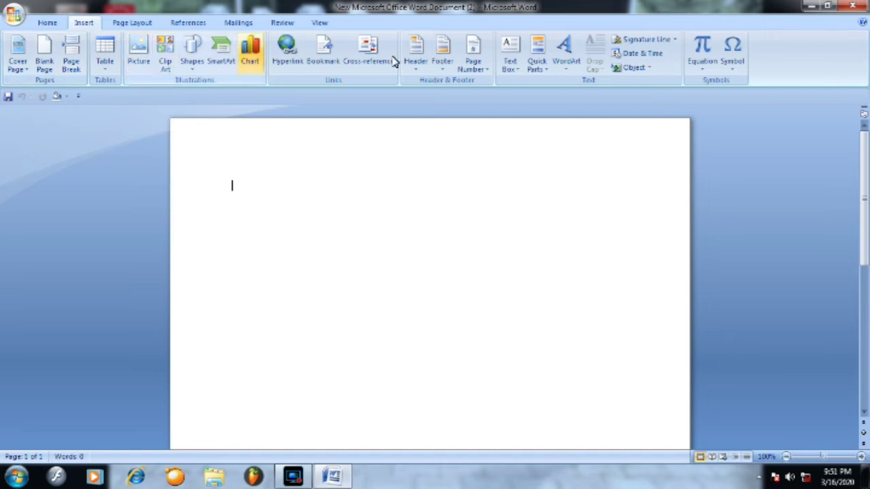
pyautogui.click(193, 68)
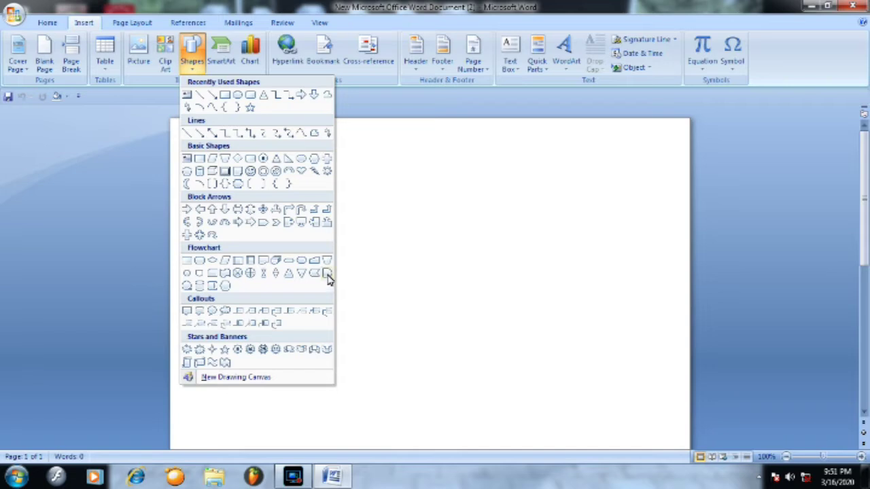
# - Draw a large rounded rectangle on the left of the page, undoing stray typed text
pyautogui.click(250, 97)
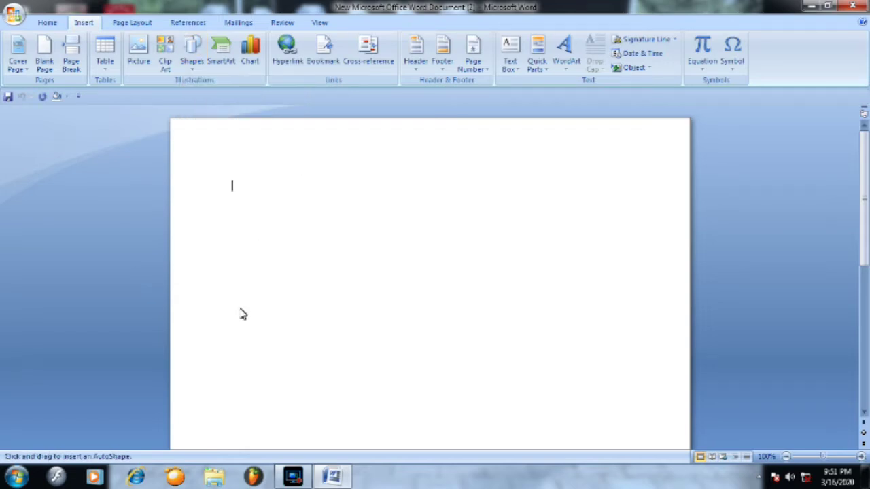
pyautogui.moveTo(246, 282)
pyautogui.mouseDown()
pyautogui.moveTo(427, 361)
pyautogui.moveTo(450, 449)
pyautogui.moveTo(448, 435)
pyautogui.mouseUp()
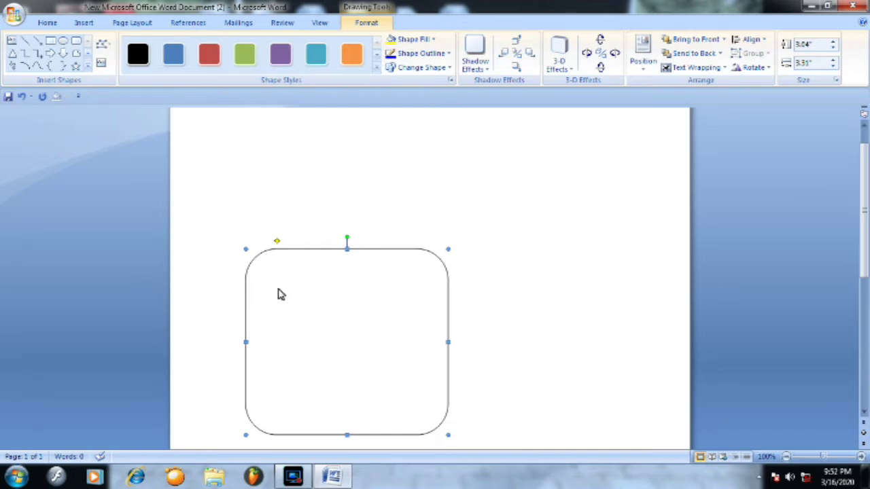
pyautogui.rightClick(278, 294)
pyautogui.click(308, 338)
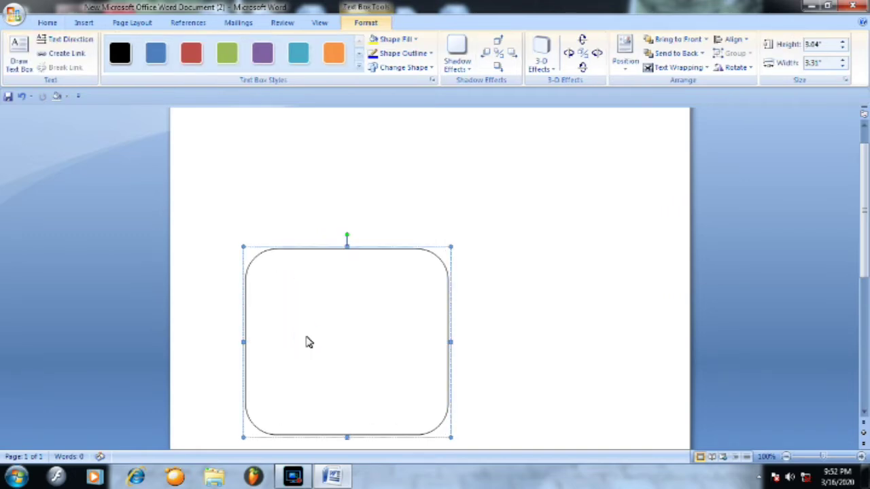
pyautogui.write('cgsgs')
pyautogui.hotkey('ctrl', 'z')
pyautogui.rightClick(338, 253)
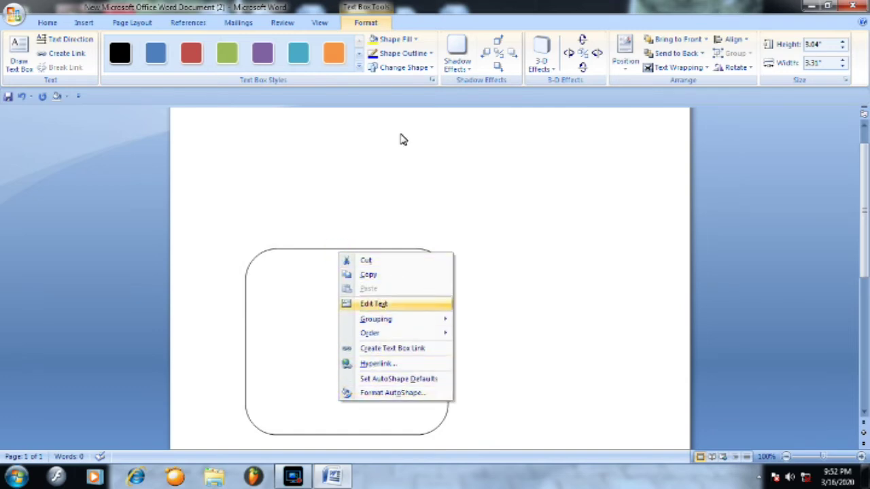
pyautogui.click(305, 255)
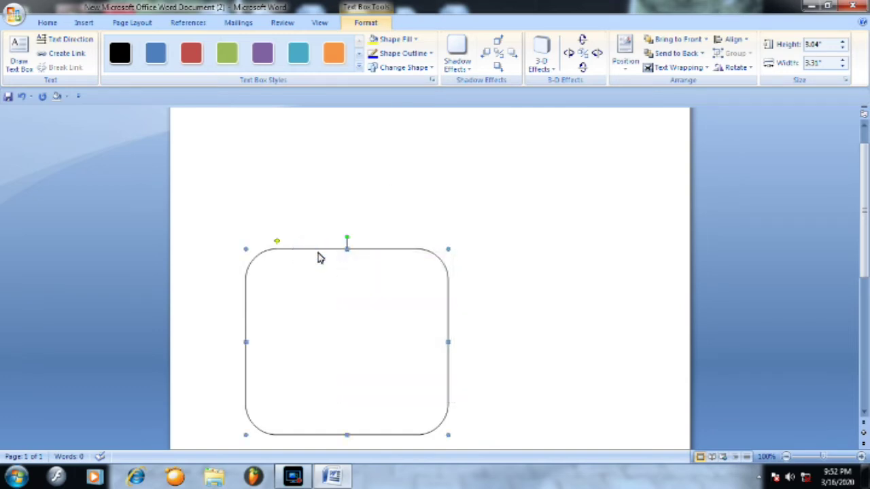
pyautogui.click(365, 22)
pyautogui.doubleClick(365, 23)
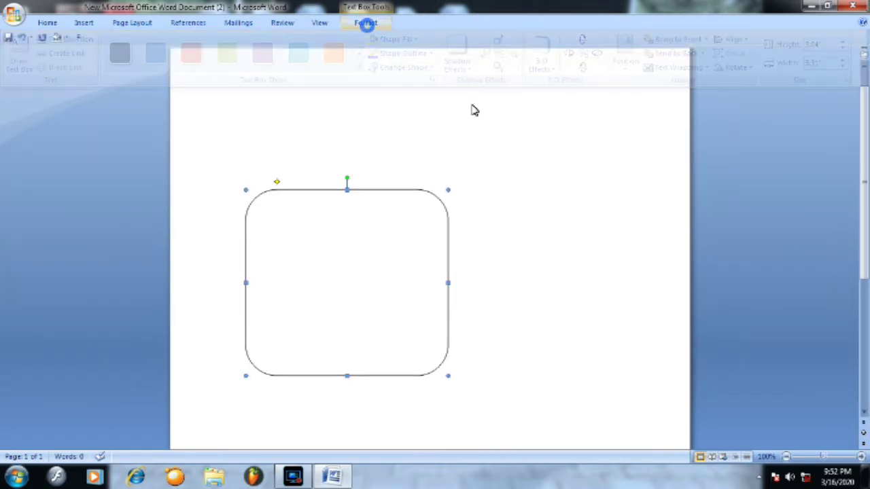
pyautogui.doubleClick(365, 23)
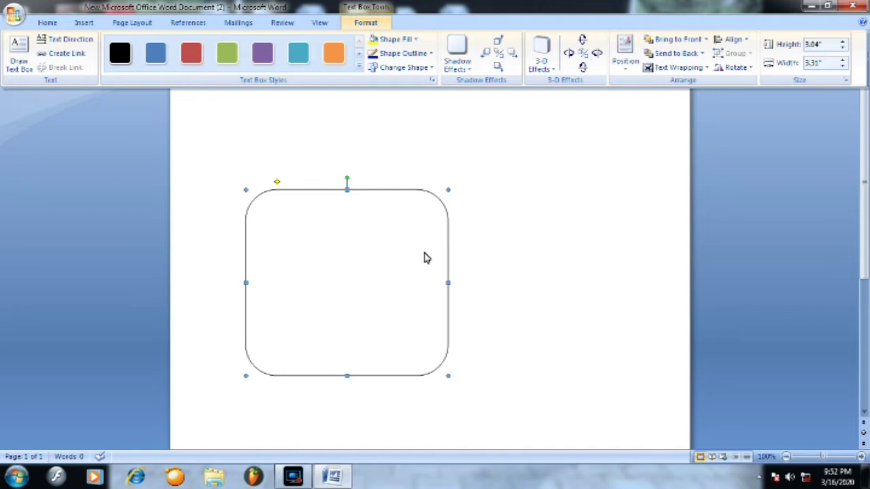
# - Fill the rounded rectangle with the dark walnut wood texture and begin adding text inside
pyautogui.click(418, 41)
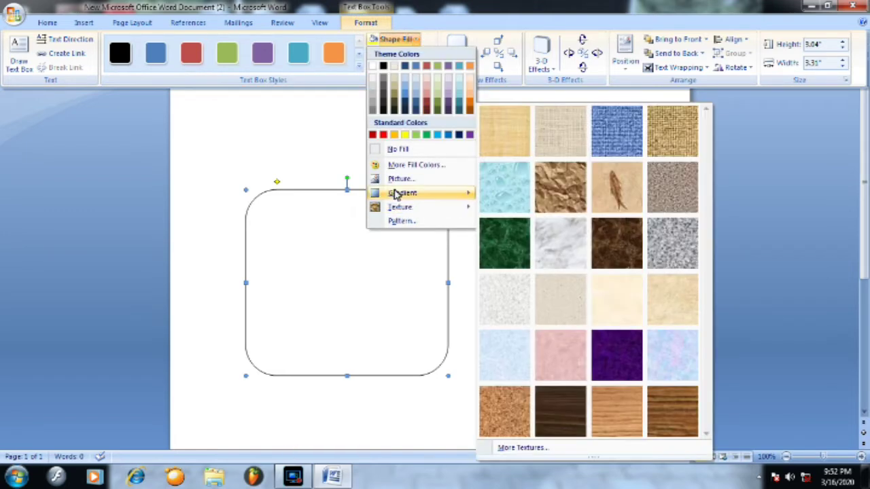
pyautogui.moveTo(398, 194)
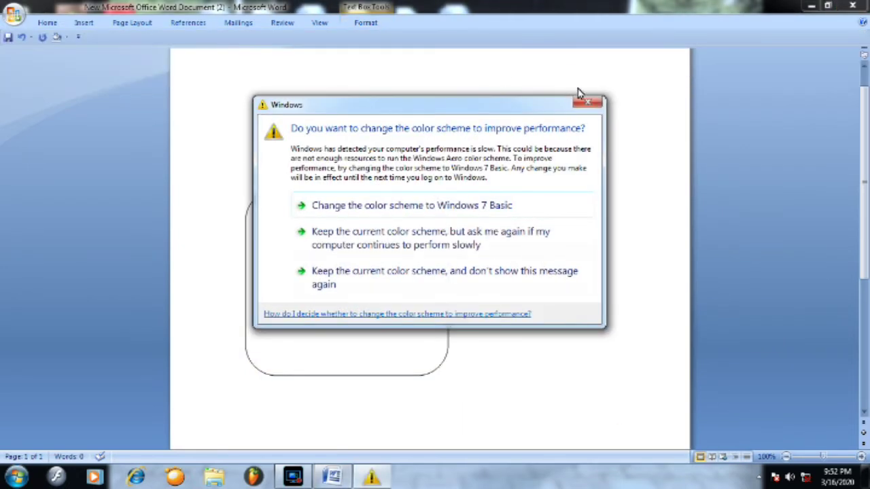
pyautogui.click(588, 103)
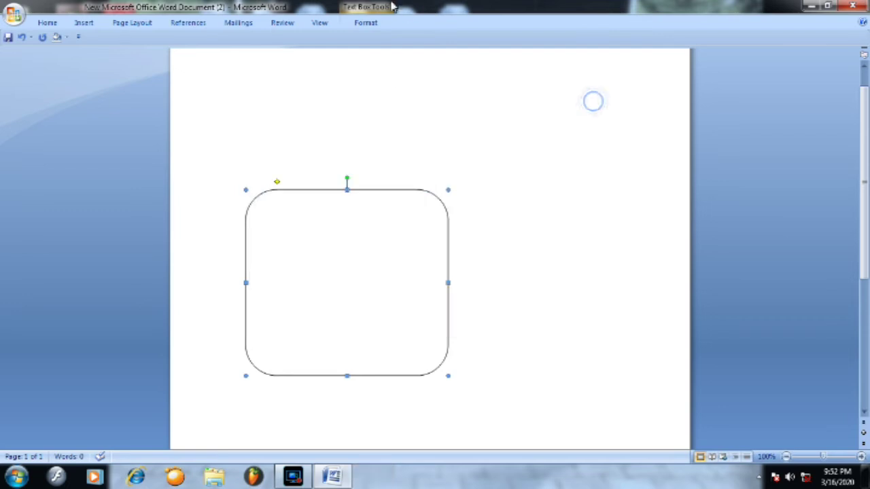
pyautogui.click(362, 24)
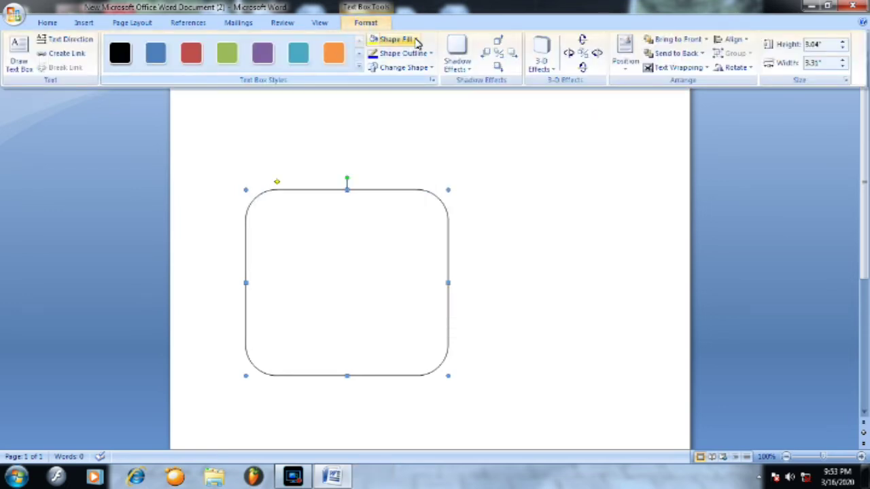
pyautogui.click(414, 39)
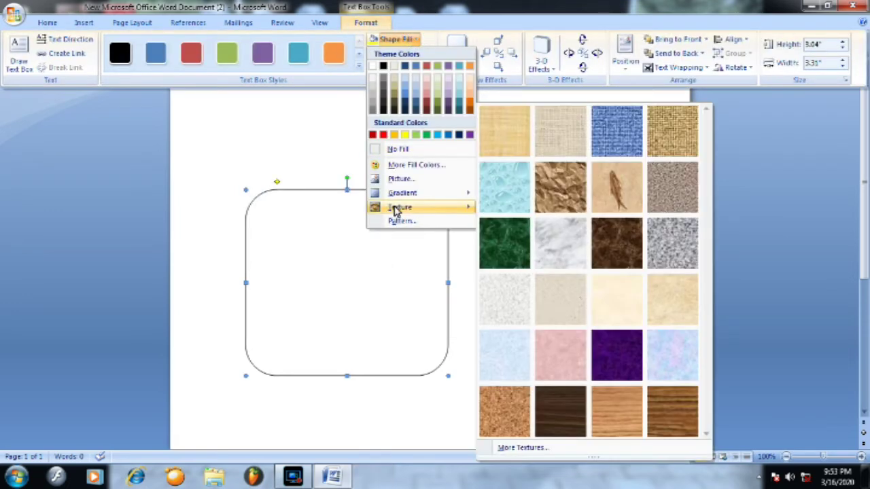
pyautogui.click(564, 410)
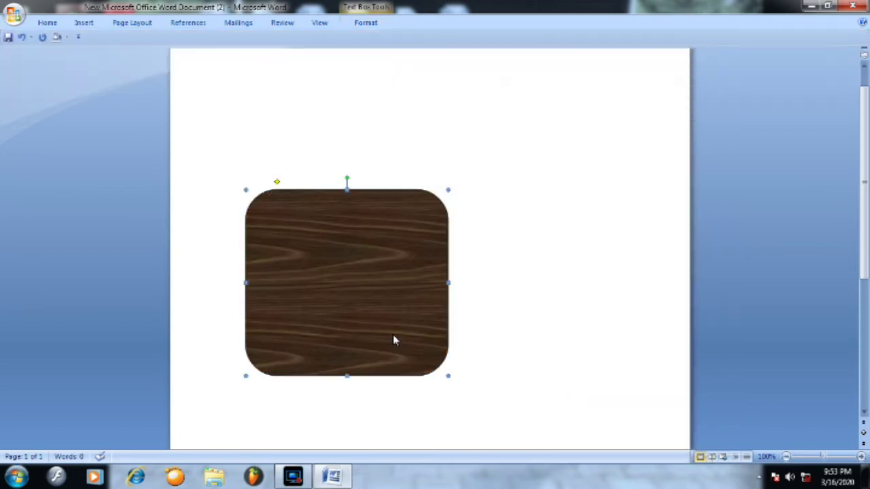
pyautogui.rightClick(307, 234)
pyautogui.click(283, 231)
pyautogui.write('thgrsdf')
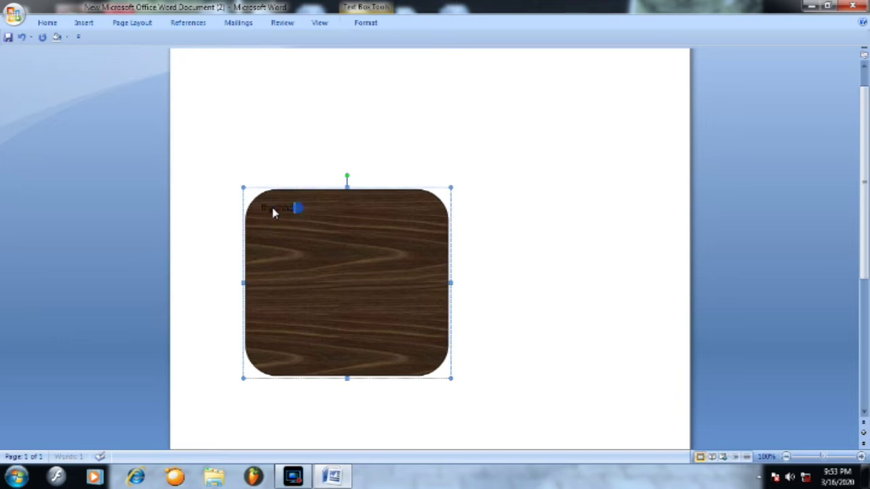
pyautogui.doubleClick(271, 205)
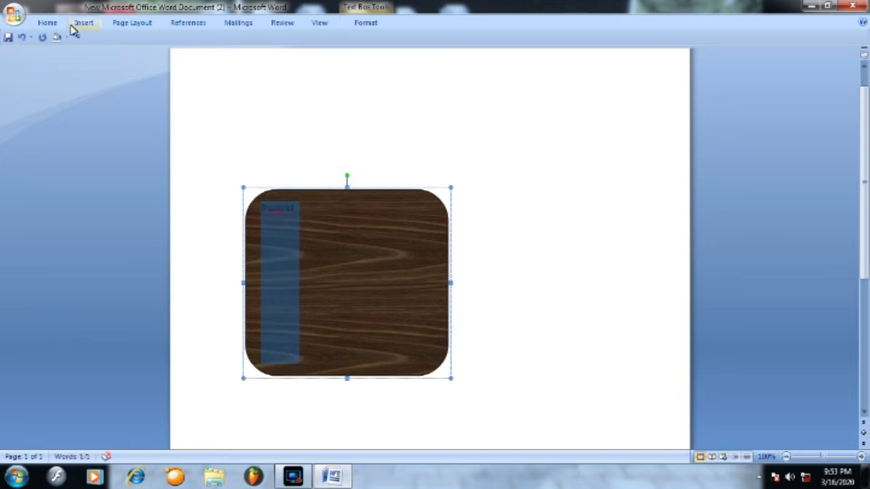
pyautogui.click(42, 23)
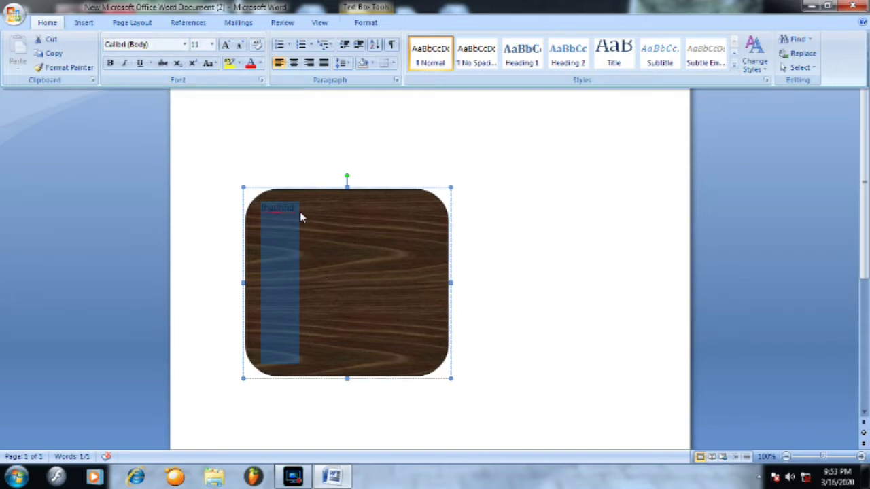
pyautogui.hotkey('ctrl', 'F1')
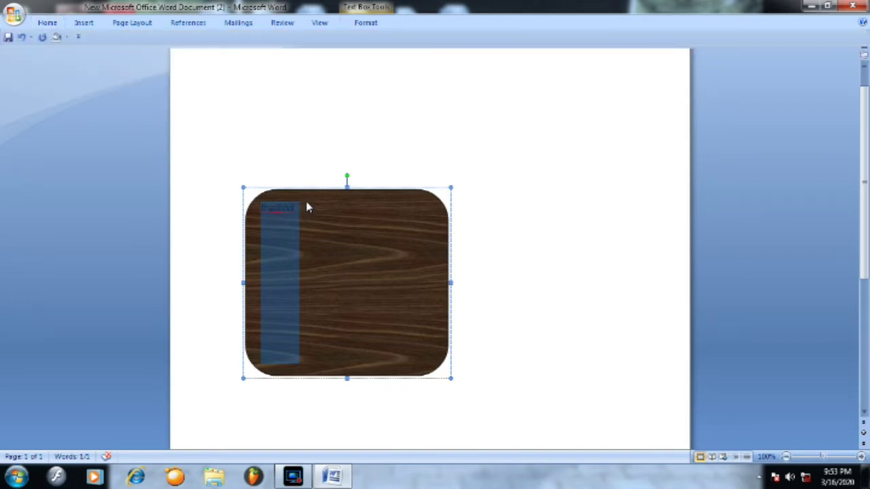
pyautogui.press('Delete')
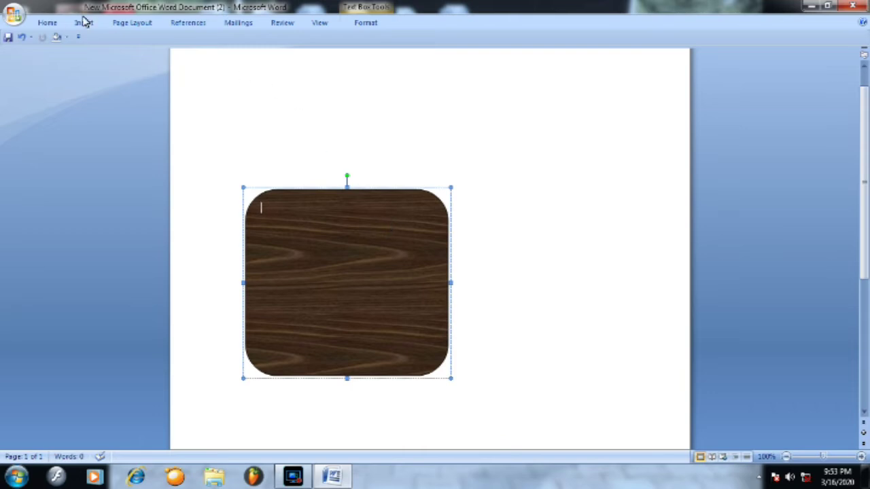
pyautogui.click(80, 25)
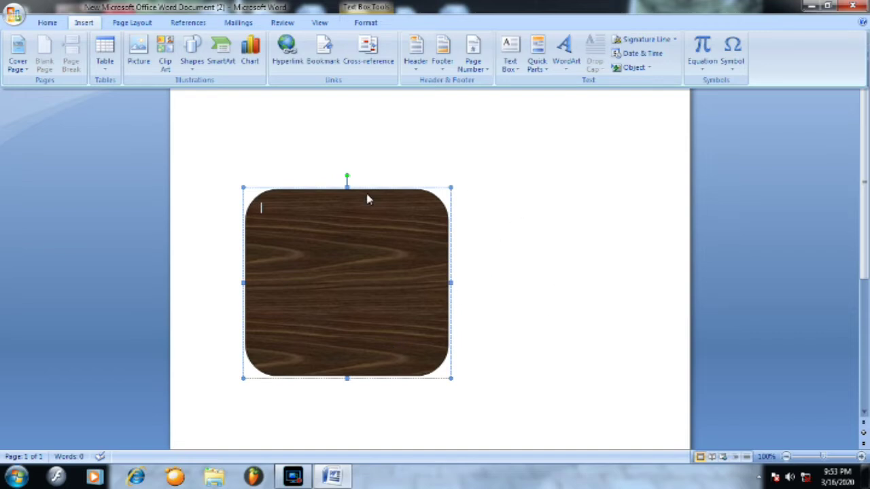
pyautogui.hotkey('ctrl', 'F1')
# - Insert a WordArt in the first plain style containing the person's full name
pyautogui.click(345, 113)
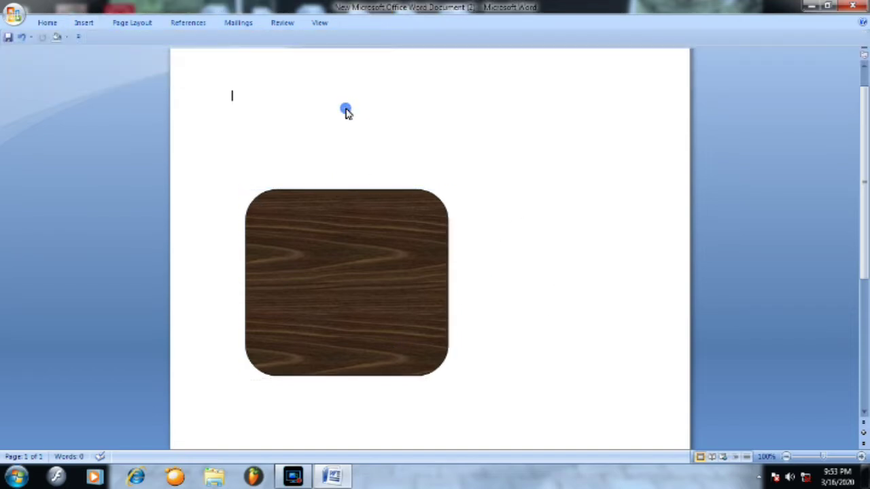
pyautogui.click(83, 23)
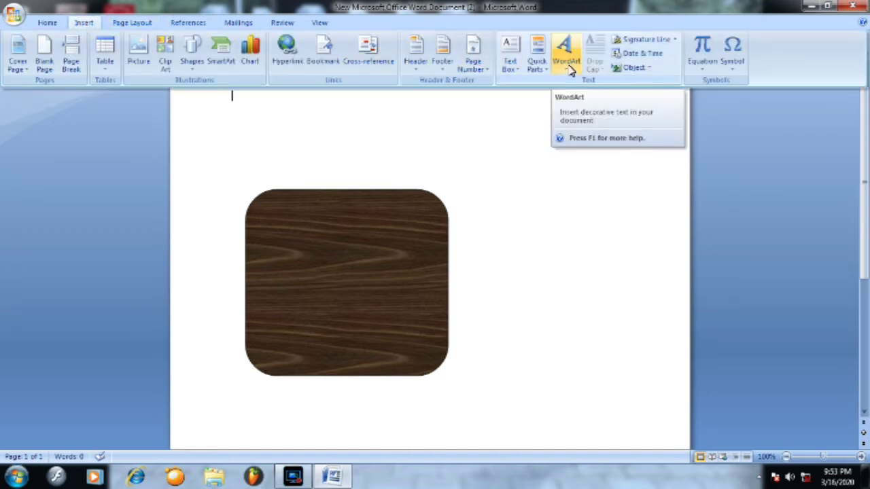
pyautogui.click(568, 69)
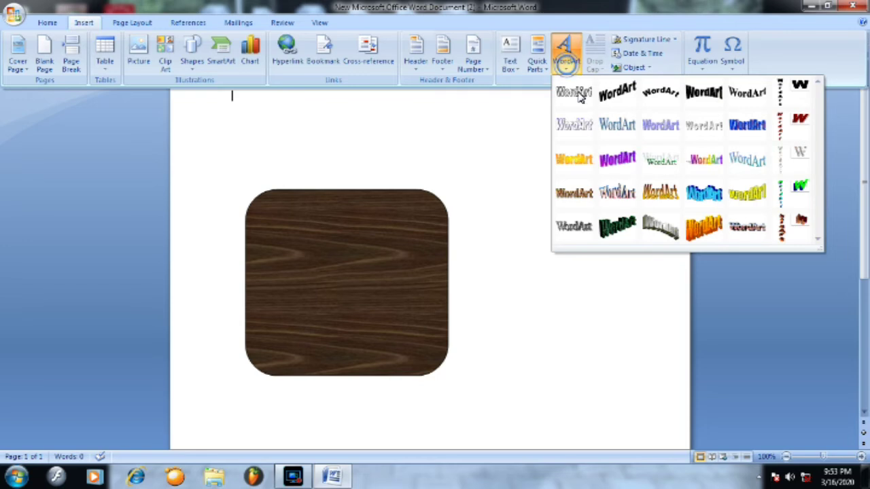
pyautogui.click(579, 93)
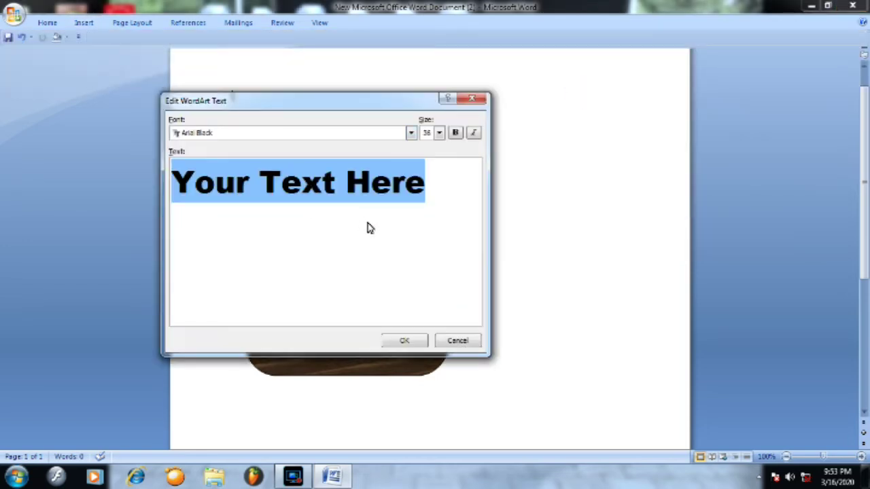
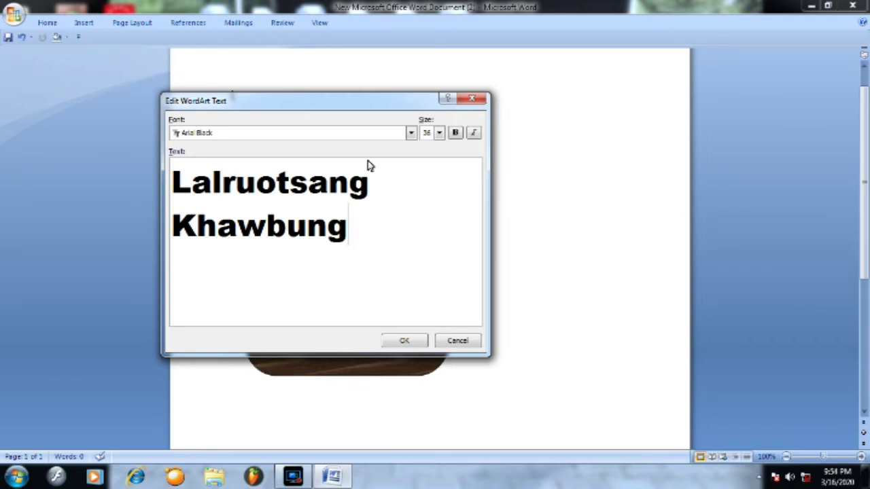
pyautogui.click(411, 342)
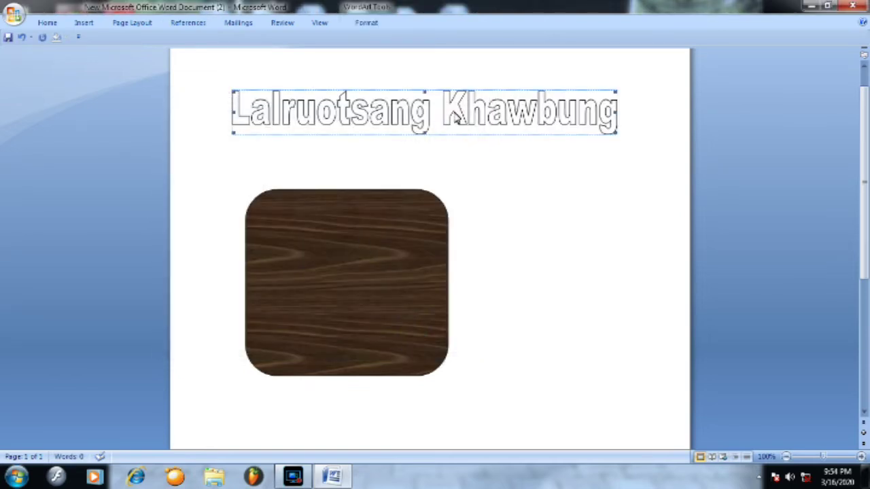
# - Give the name WordArt a crumpled paper texture fill via Shape Fill > Texture
pyautogui.click(360, 23)
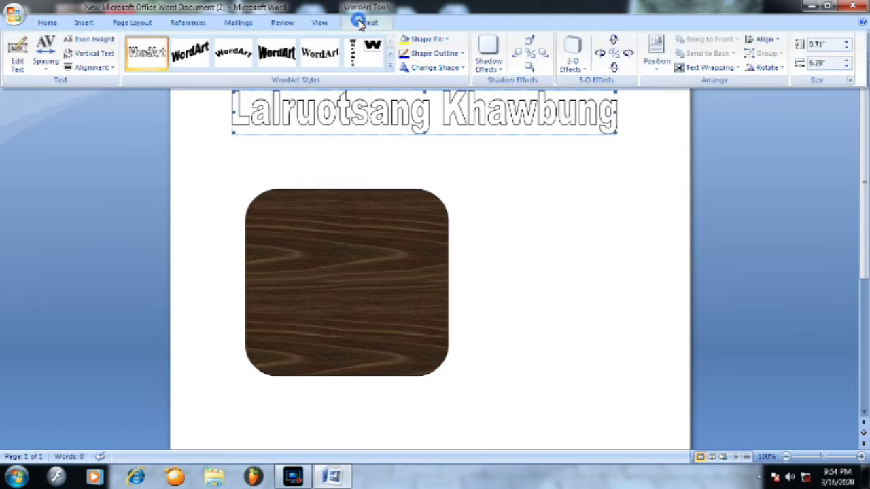
pyautogui.click(446, 39)
pyautogui.moveTo(443, 209)
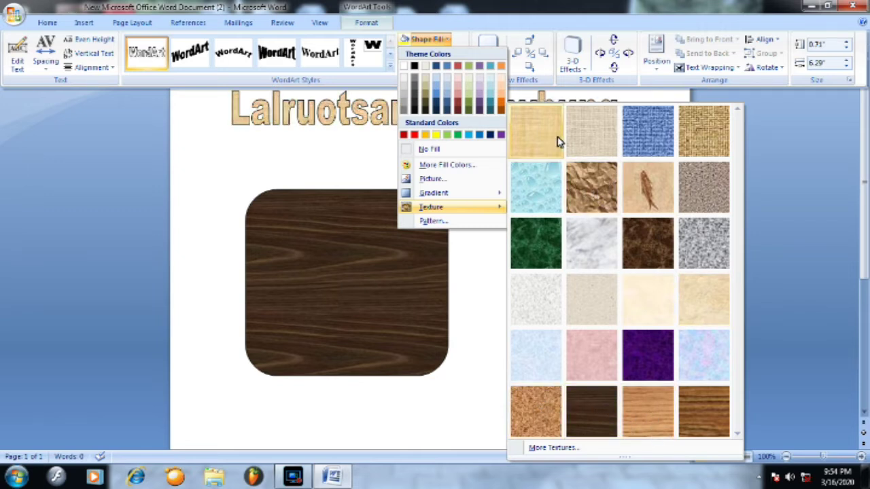
pyautogui.click(576, 187)
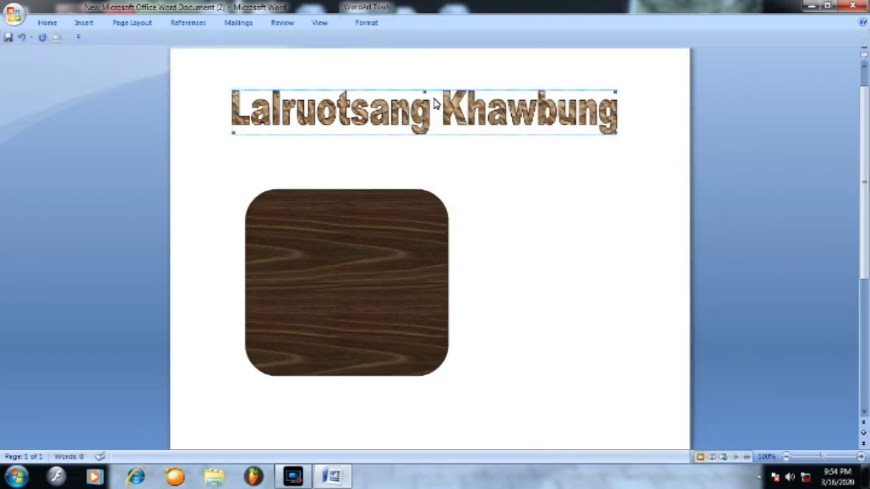
pyautogui.moveTo(448, 105); pyautogui.dragTo(465, 132)
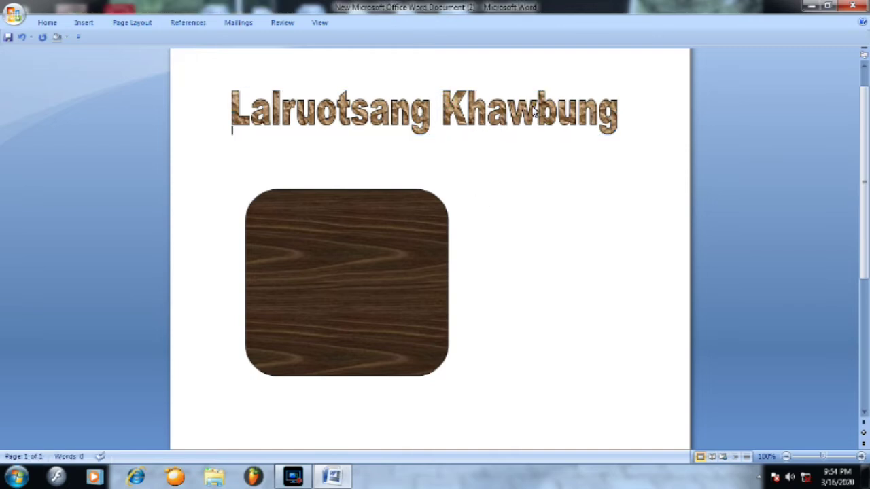
pyautogui.click(429, 111)
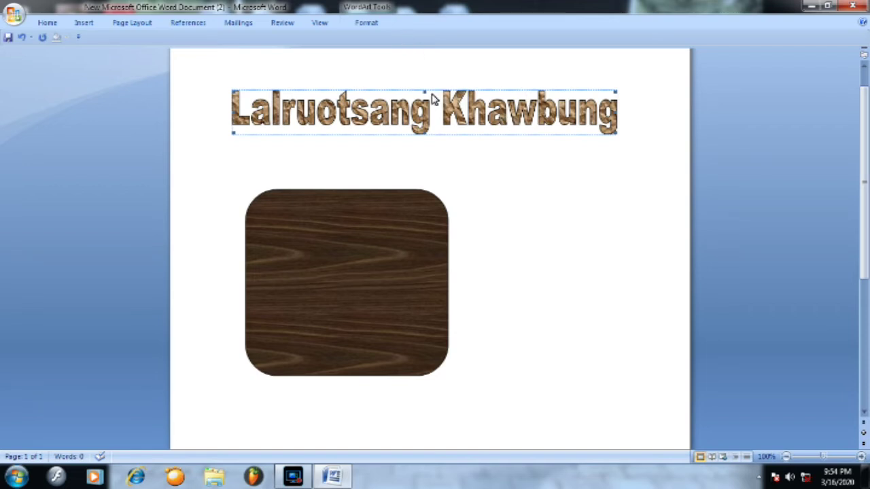
# - Set the WordArt's wrapping to In front of text in Format WordArt's Layout tab
pyautogui.rightClick(431, 97)
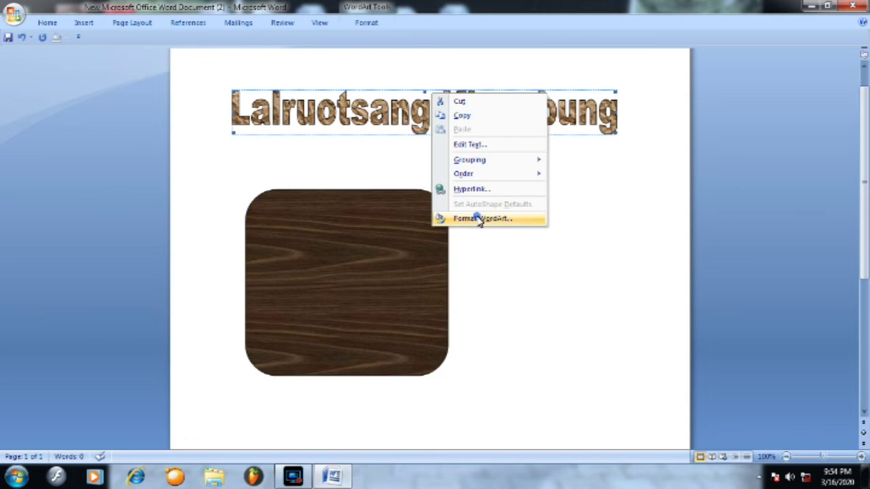
pyautogui.click(479, 219)
pyautogui.click(407, 111)
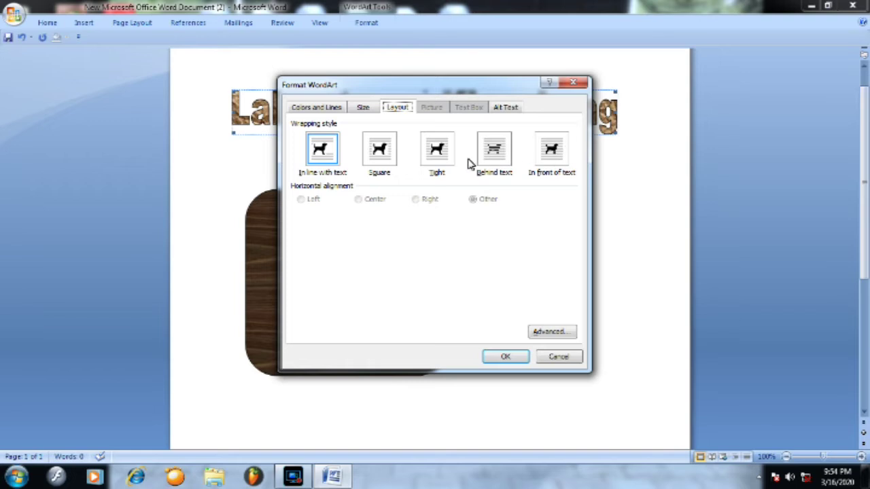
pyautogui.click(552, 155)
pyautogui.click(506, 357)
pyautogui.click(489, 333)
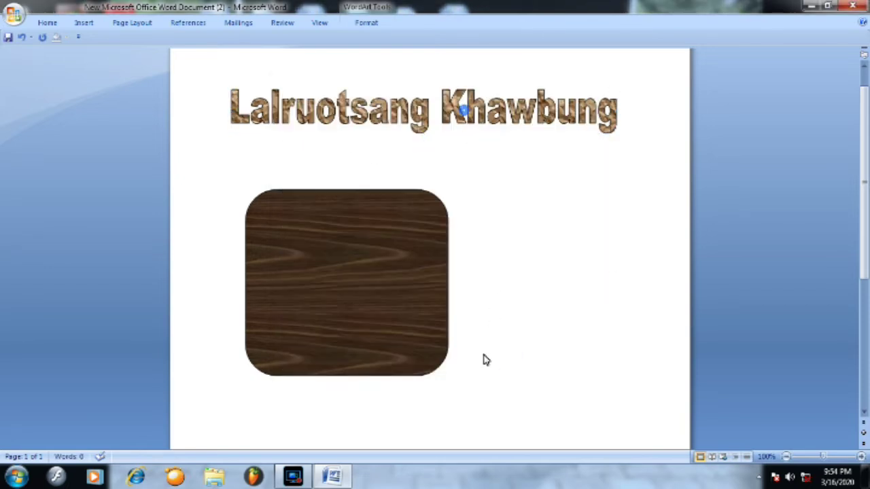
# - Move, narrow, heighten and re-widen the name WordArt above the wood rectangle
pyautogui.moveTo(443, 117); pyautogui.dragTo(461, 136)
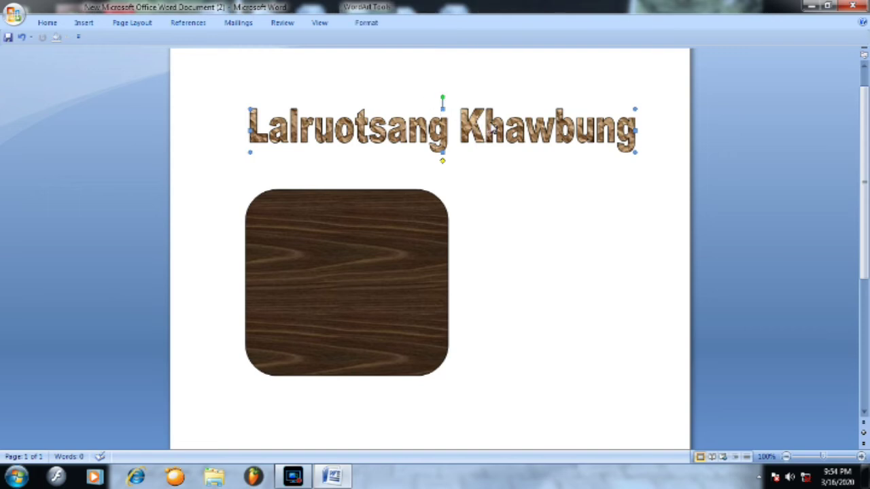
pyautogui.moveTo(442, 98)
pyautogui.mouseDown()
pyautogui.moveTo(577, 145)
pyautogui.moveTo(598, 198)
pyautogui.moveTo(519, 97)
pyautogui.moveTo(407, 78)
pyautogui.moveTo(382, 176)
pyautogui.moveTo(415, 238)
pyautogui.moveTo(375, 116)
pyautogui.moveTo(471, 84)
pyautogui.moveTo(441, 80)
pyautogui.moveTo(453, 95)
pyautogui.mouseUp()
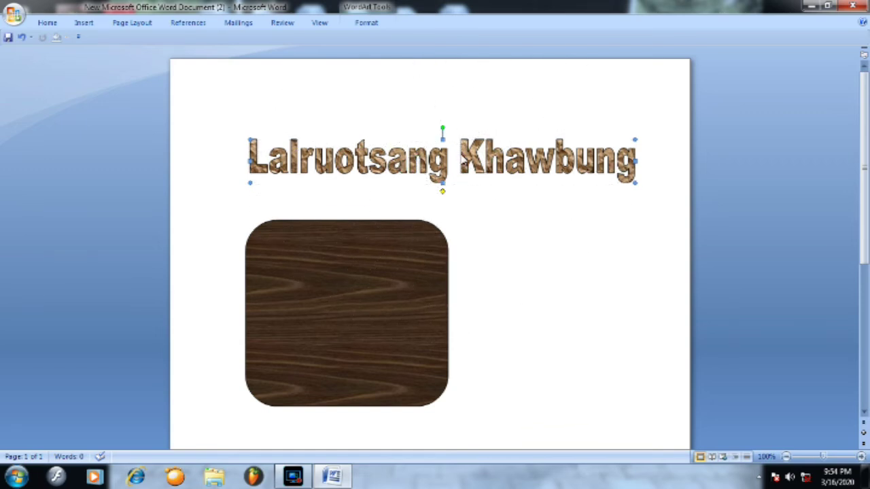
pyautogui.moveTo(636, 163); pyautogui.dragTo(401, 163)
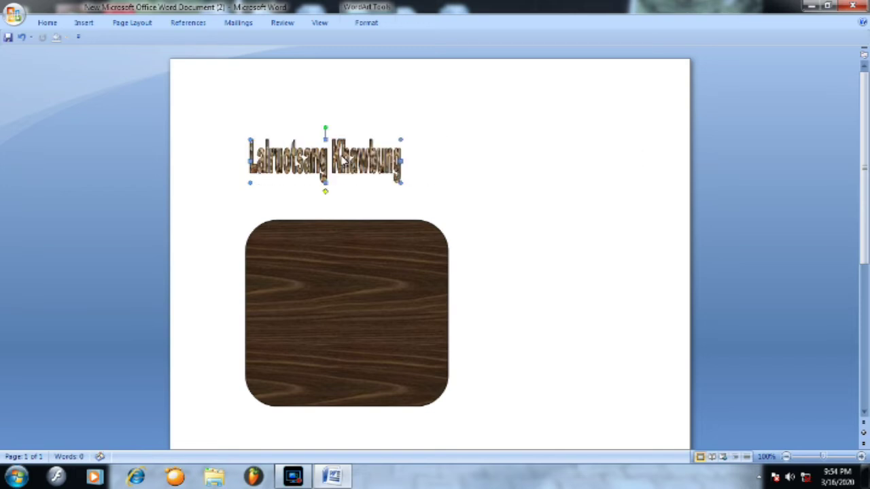
pyautogui.moveTo(327, 141); pyautogui.dragTo(326, 134)
pyautogui.click(378, 244)
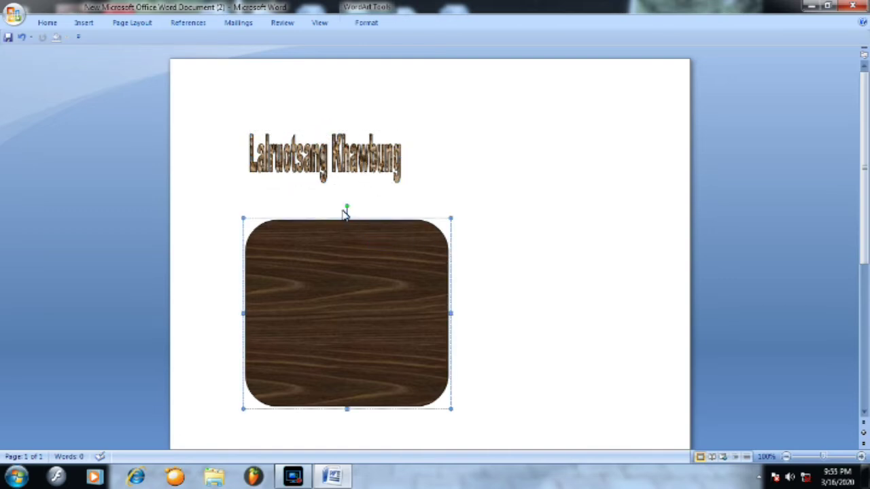
pyautogui.moveTo(359, 160); pyautogui.dragTo(388, 155)
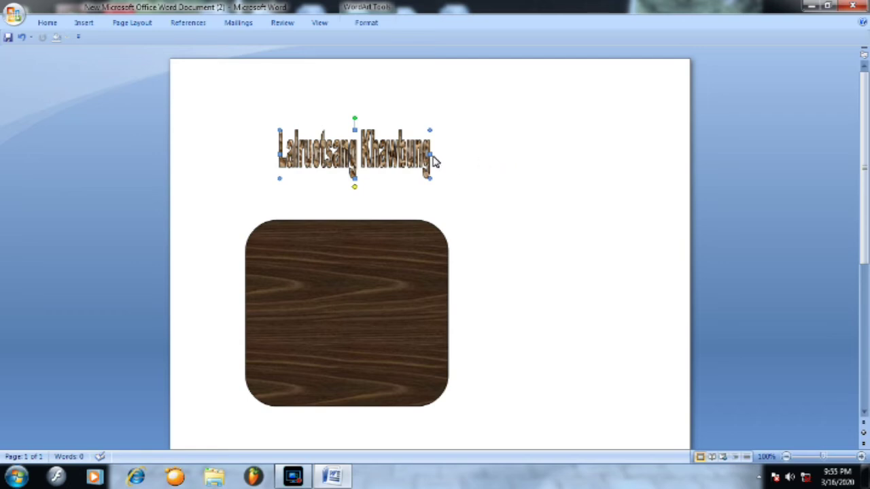
pyautogui.moveTo(431, 159); pyautogui.dragTo(508, 180)
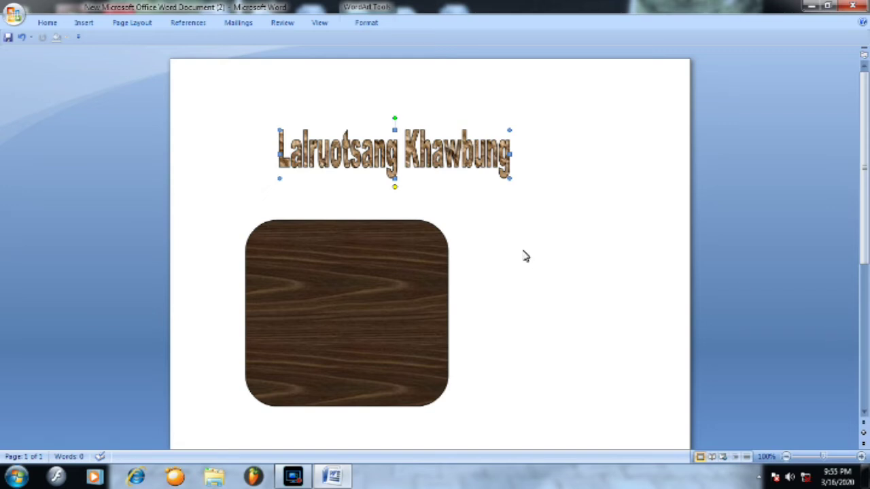
# - Draw a scroll shape right of the wood rectangle and move the name WordArt down beside it
pyautogui.click(84, 24)
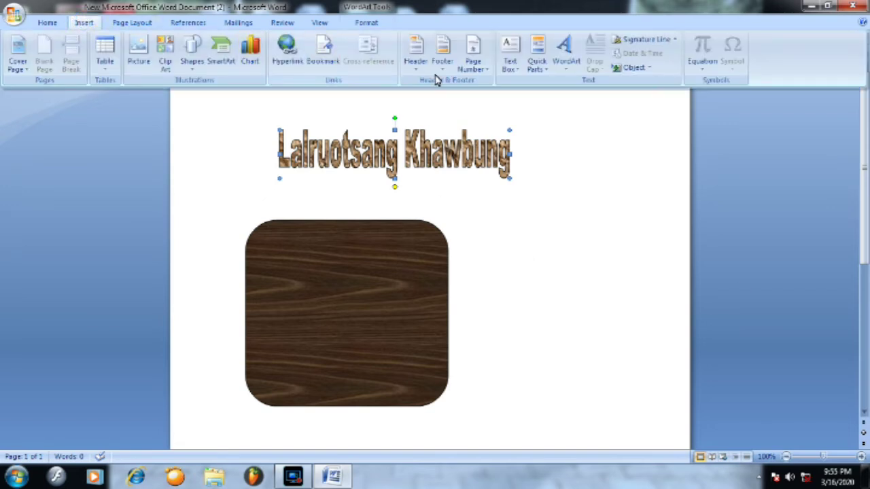
pyautogui.click(192, 61)
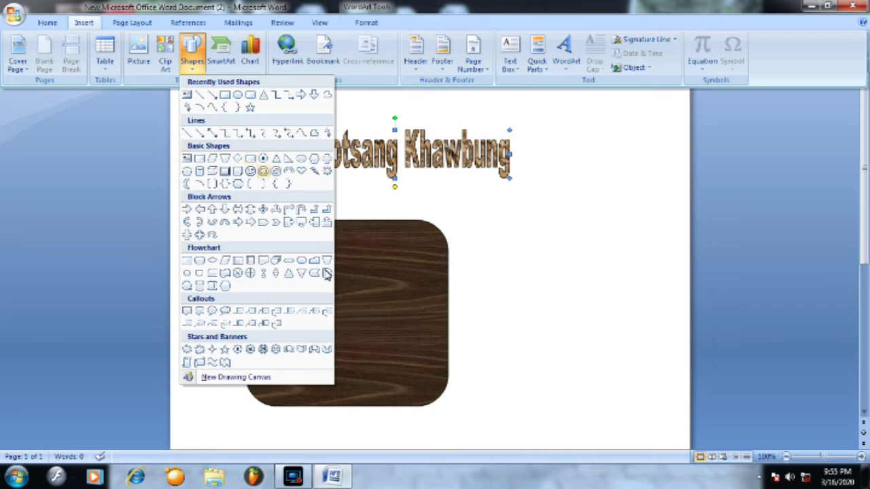
pyautogui.click(199, 363)
pyautogui.moveTo(507, 210)
pyautogui.mouseDown()
pyautogui.moveTo(682, 423)
pyautogui.moveTo(664, 429)
pyautogui.mouseUp()
pyautogui.moveTo(562, 221); pyautogui.dragTo(527, 210)
pyautogui.moveTo(414, 153); pyautogui.dragTo(582, 286)
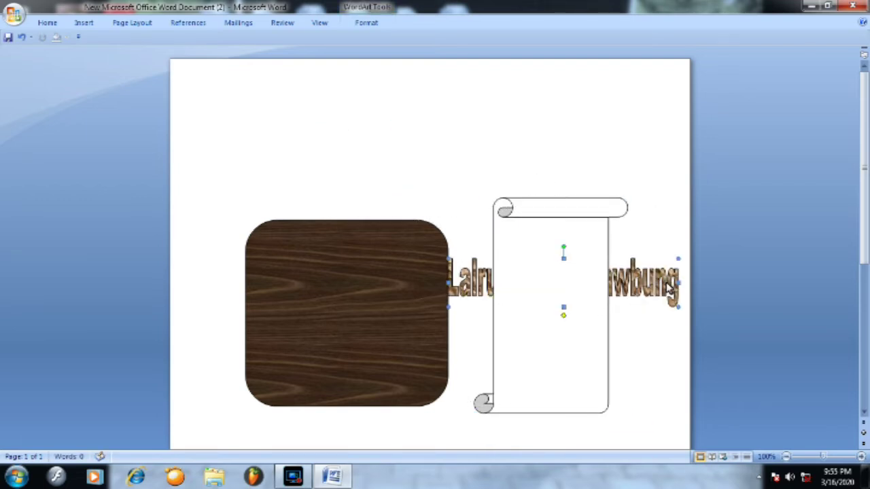
# - Bring the WordArt in front of the scroll, shrink it and move it into the scroll's top
pyautogui.rightClick(636, 279)
pyautogui.moveTo(676, 358)
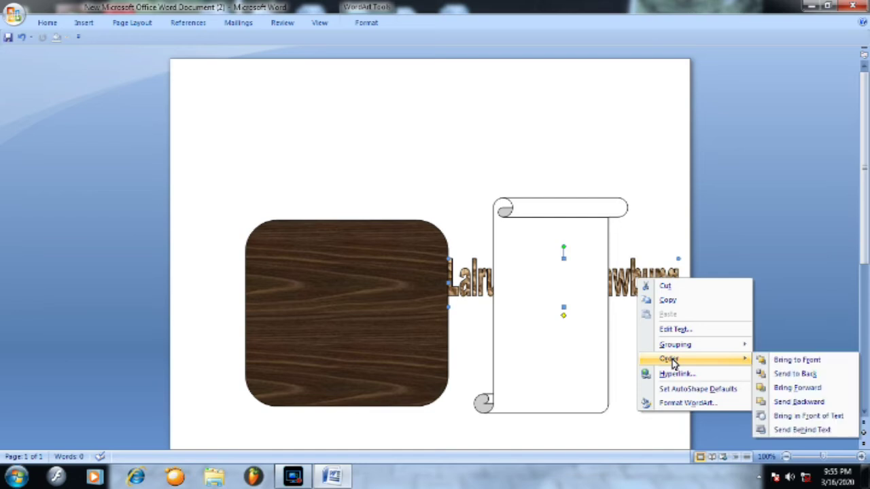
pyautogui.press('Return')
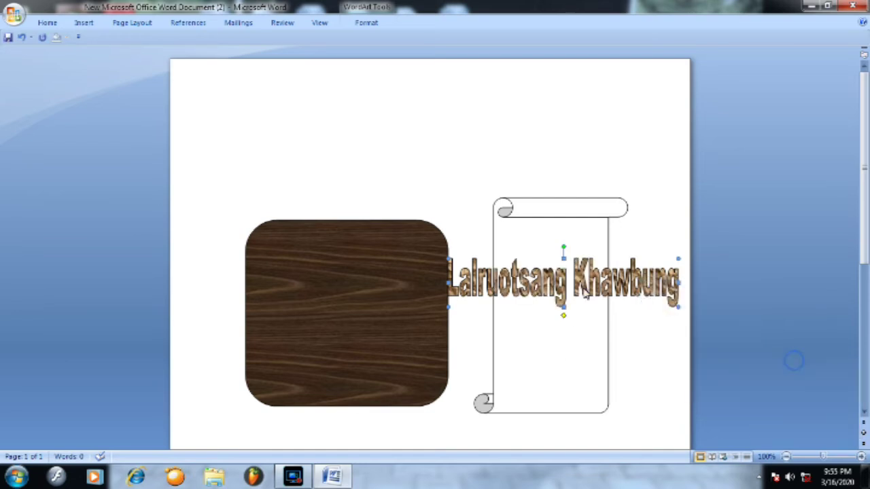
pyautogui.moveTo(679, 284); pyautogui.dragTo(560, 289)
pyautogui.moveTo(507, 259); pyautogui.dragTo(505, 282)
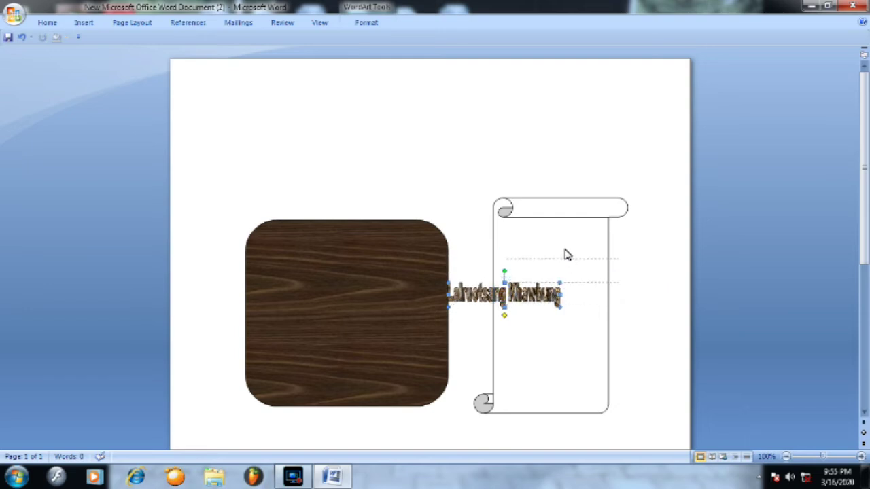
pyautogui.moveTo(554, 248); pyautogui.dragTo(554, 249)
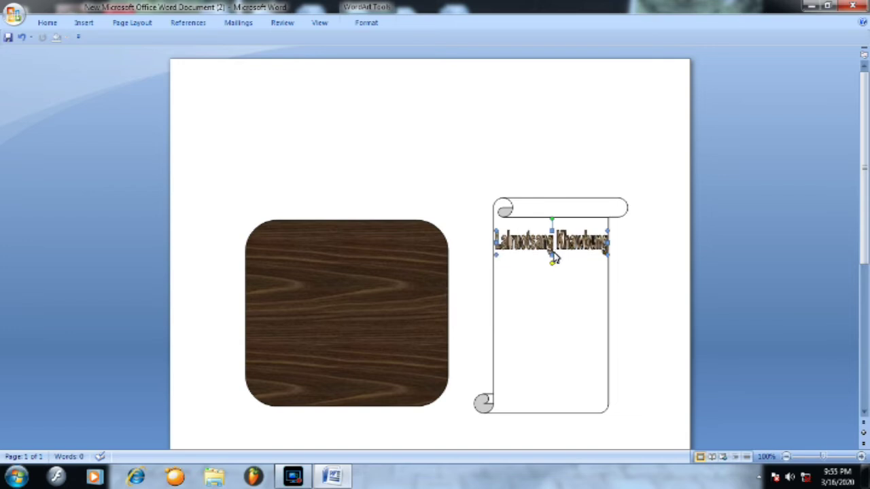
pyautogui.click(629, 247)
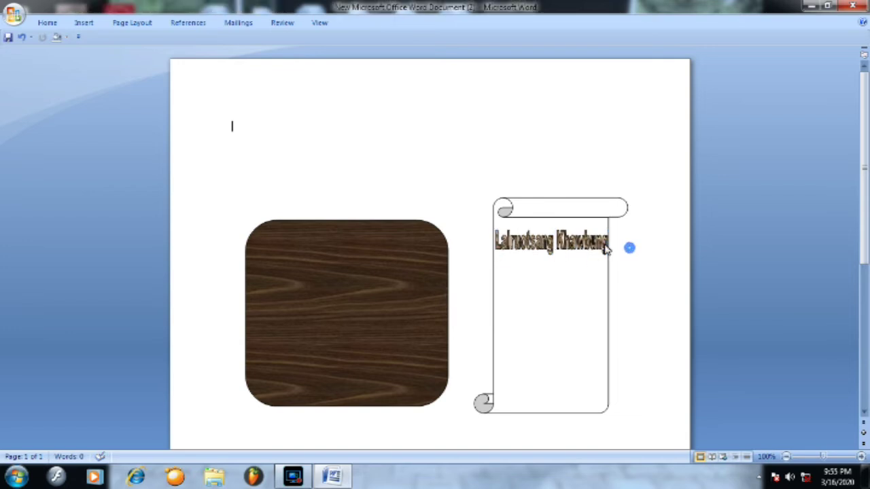
# - Widen the scroll shape to the right and stretch the WordArt name across it
pyautogui.click(607, 296)
pyautogui.moveTo(628, 306); pyautogui.dragTo(664, 306)
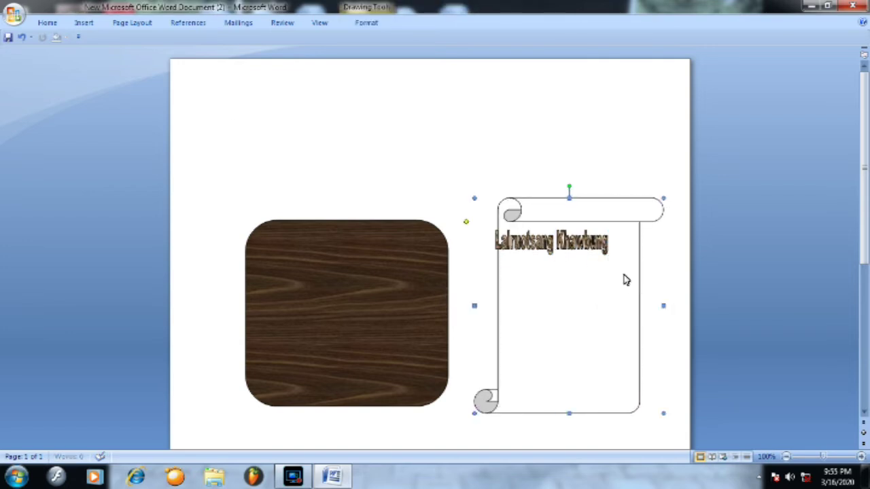
pyautogui.click(593, 243)
pyautogui.moveTo(607, 243)
pyautogui.mouseDown()
pyautogui.moveTo(632, 246)
pyautogui.moveTo(598, 256)
pyautogui.mouseUp()
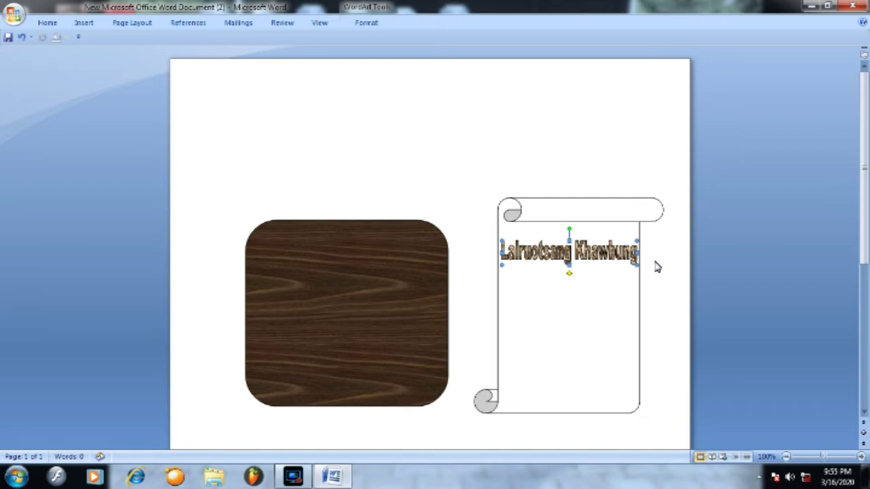
pyautogui.click(469, 189)
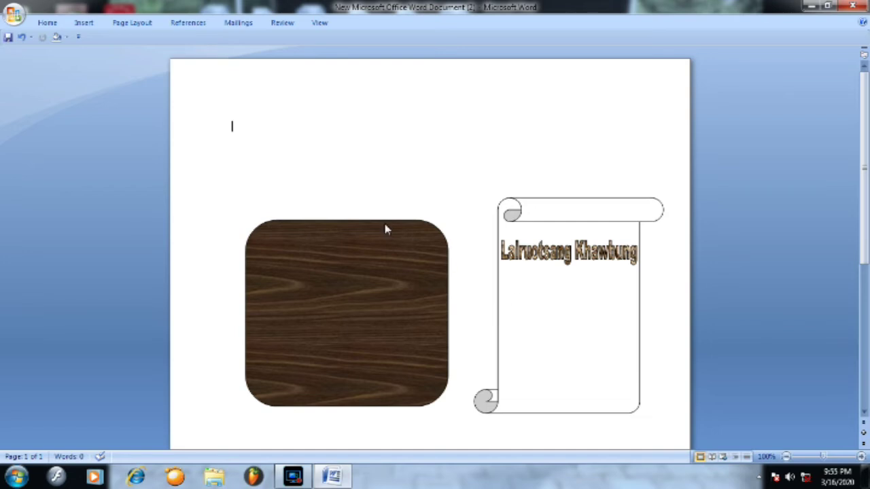
# - Select the wood rectangle, scroll shape and name WordArt together
pyautogui.click(45, 23)
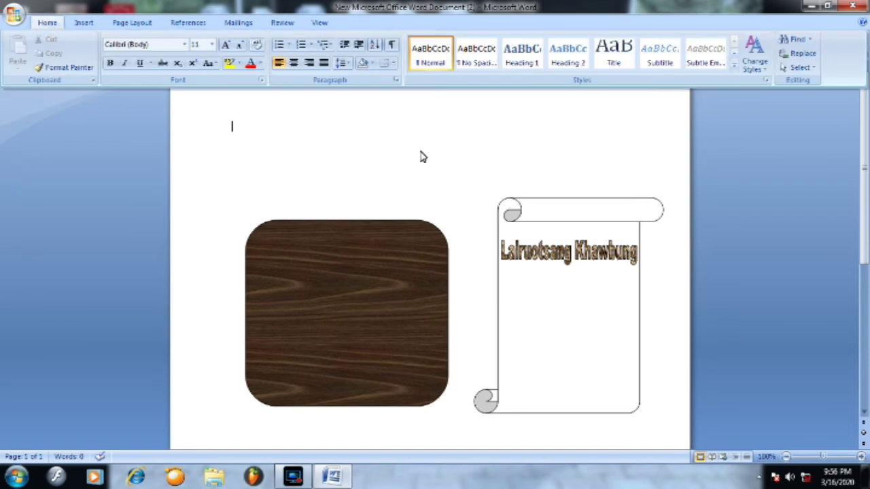
pyautogui.click(449, 178)
pyautogui.click(430, 236)
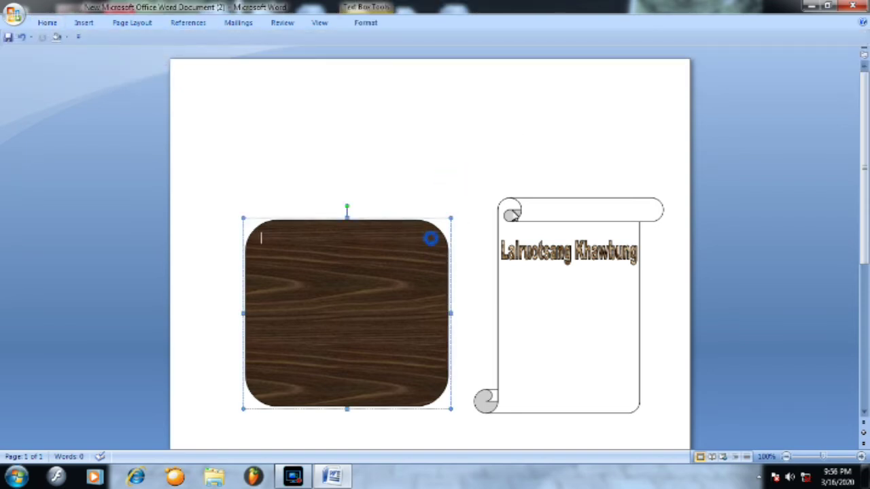
pyautogui.click(525, 205)
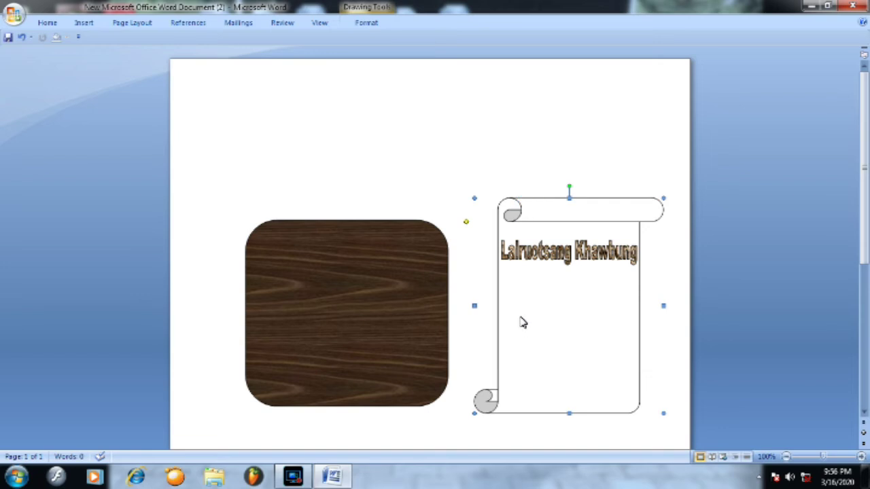
pyautogui.click(443, 161)
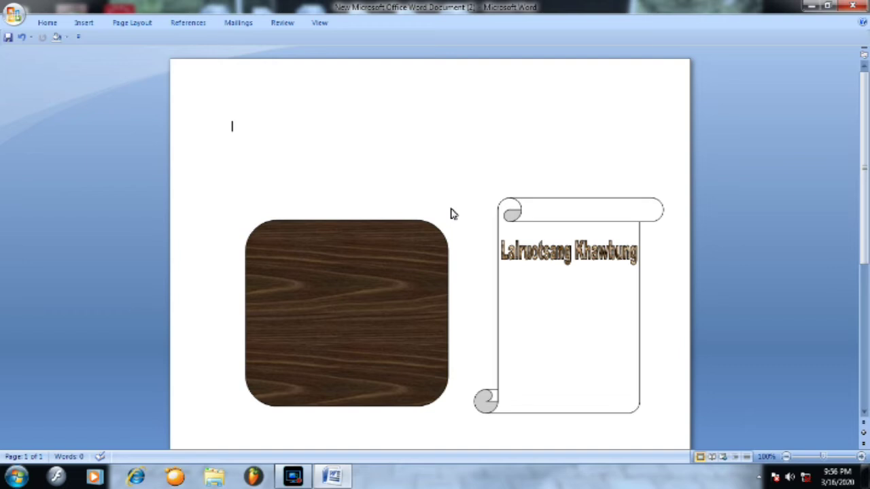
pyautogui.click(419, 229)
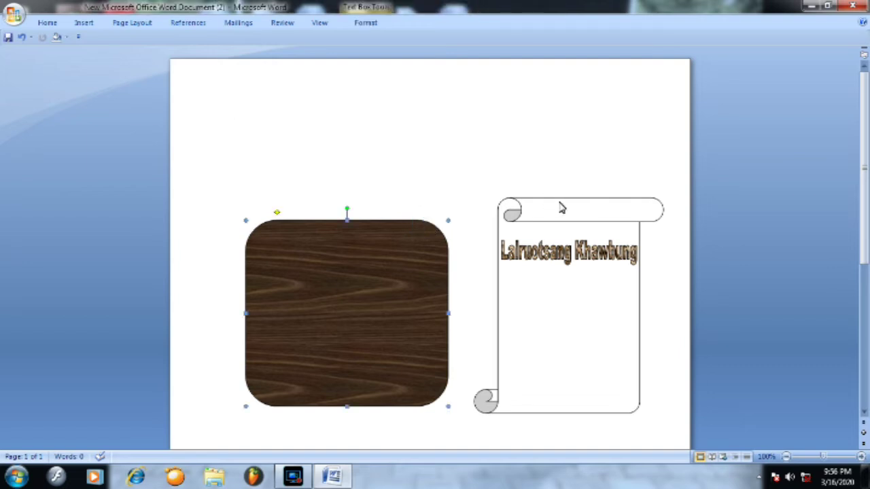
pyautogui.keyDown('shift'); pyautogui.click(561, 207); pyautogui.keyUp('shift')
pyautogui.keyDown('shift'); pyautogui.click(563, 257); pyautogui.keyUp('shift')
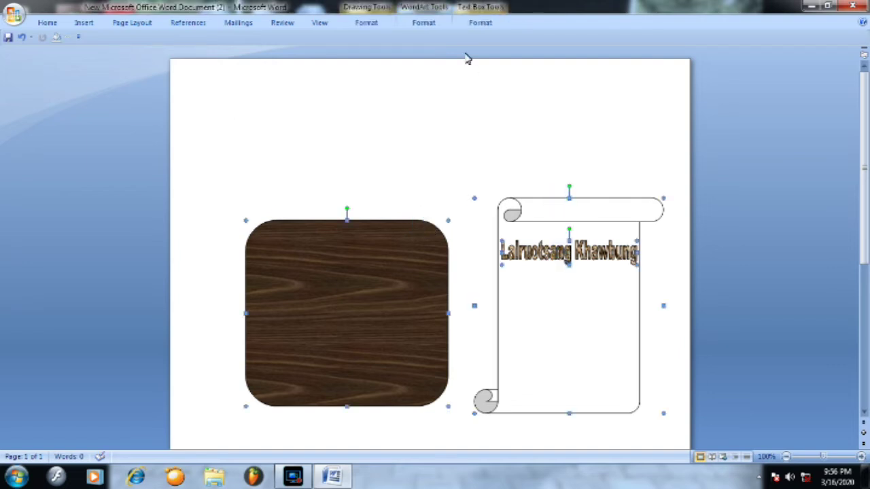
# - Group the three objects, shift the group left, and copy it
pyautogui.click(480, 24)
pyautogui.click(735, 53)
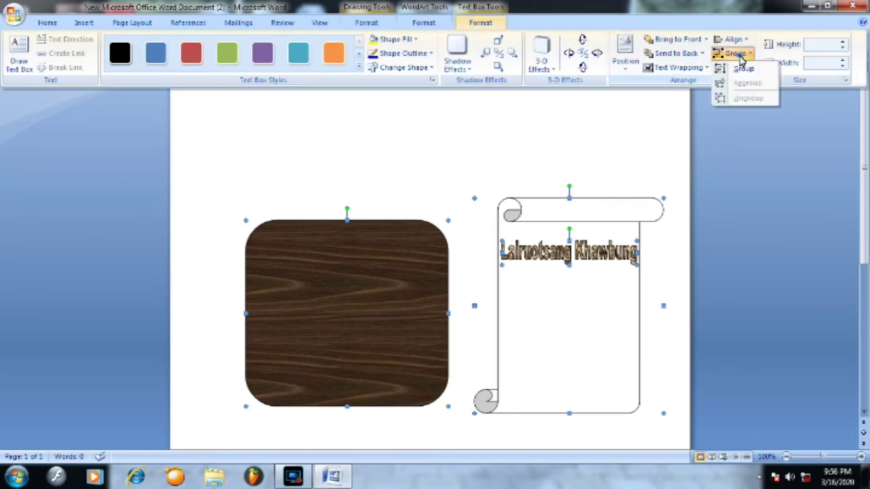
pyautogui.click(743, 68)
pyautogui.moveTo(617, 218); pyautogui.dragTo(535, 198)
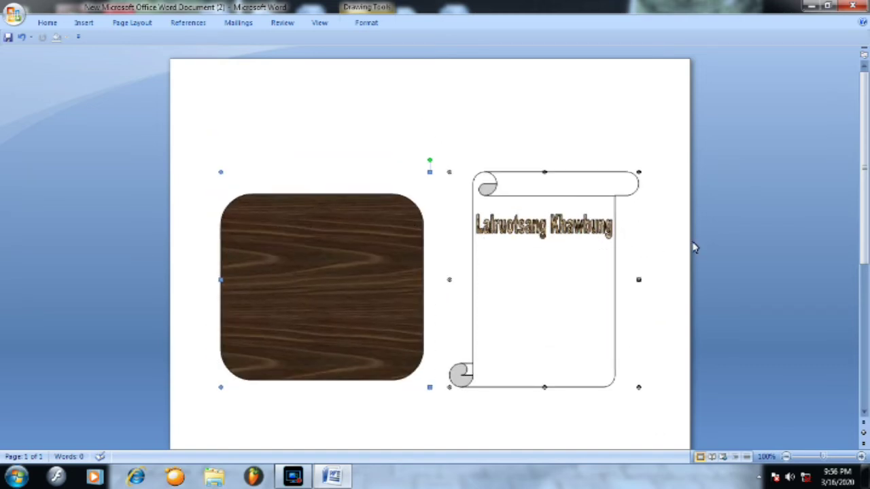
pyautogui.rightClick(510, 186)
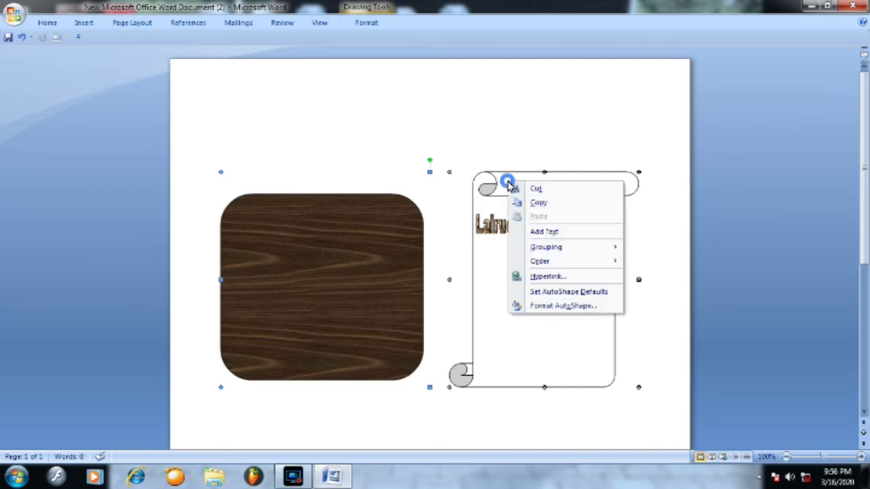
pyautogui.click(541, 203)
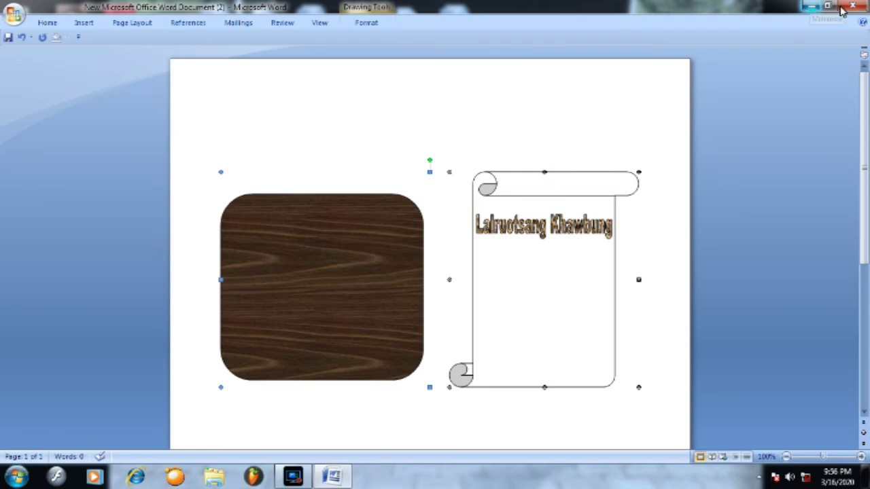
# - Minimize Word and add a new blank Bitmap Image file to the desktop
pyautogui.click(811, 7)
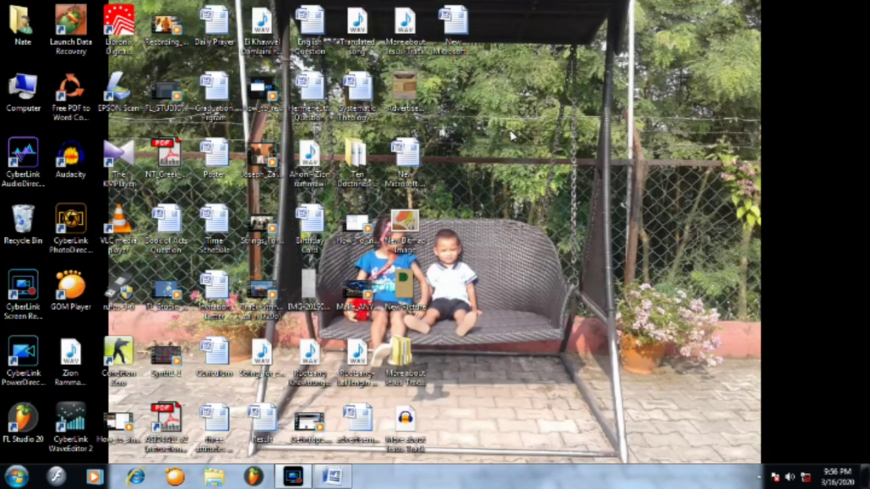
pyautogui.rightClick(504, 127)
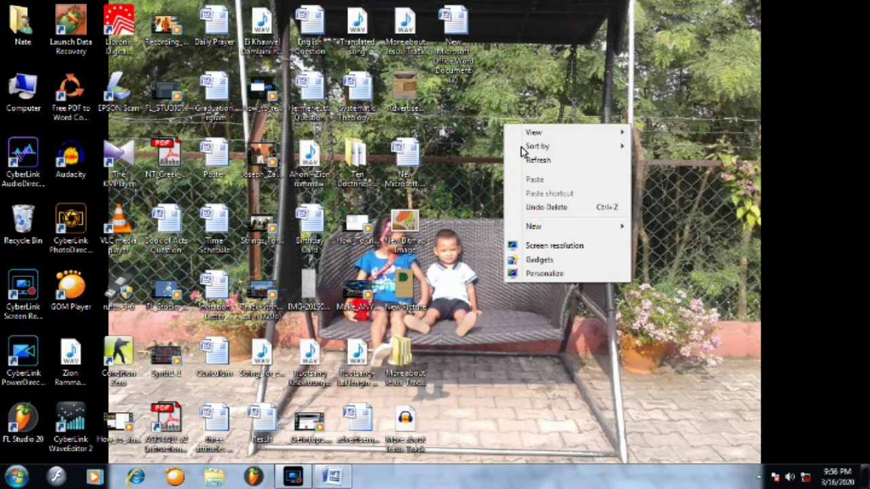
pyautogui.moveTo(534, 231)
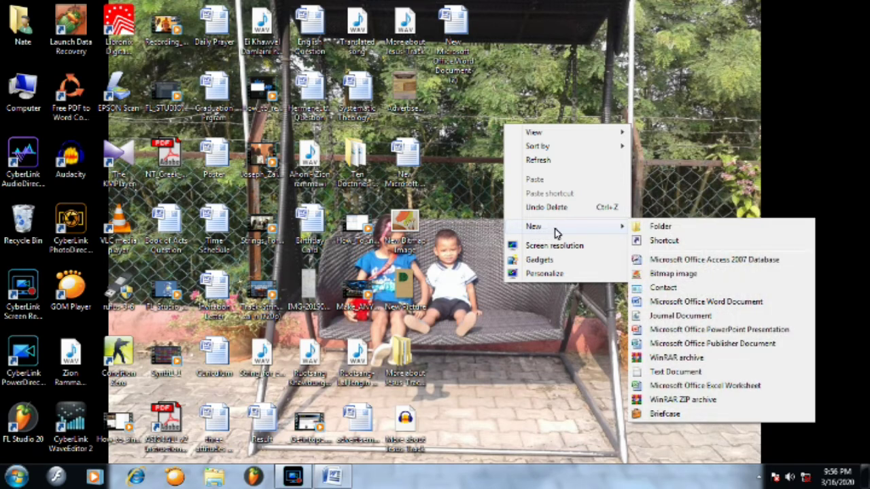
pyautogui.click(671, 274)
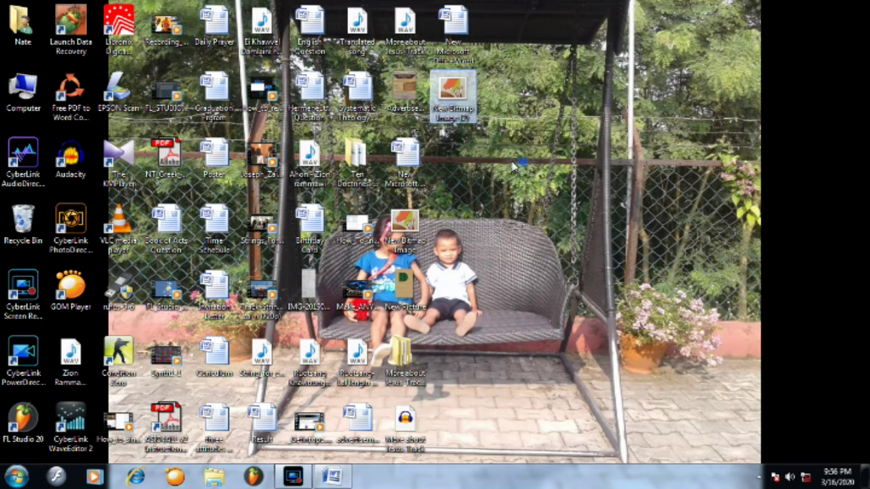
# - Open the new bitmap in Microsoft Office Picture Manager
pyautogui.doubleClick(449, 114)
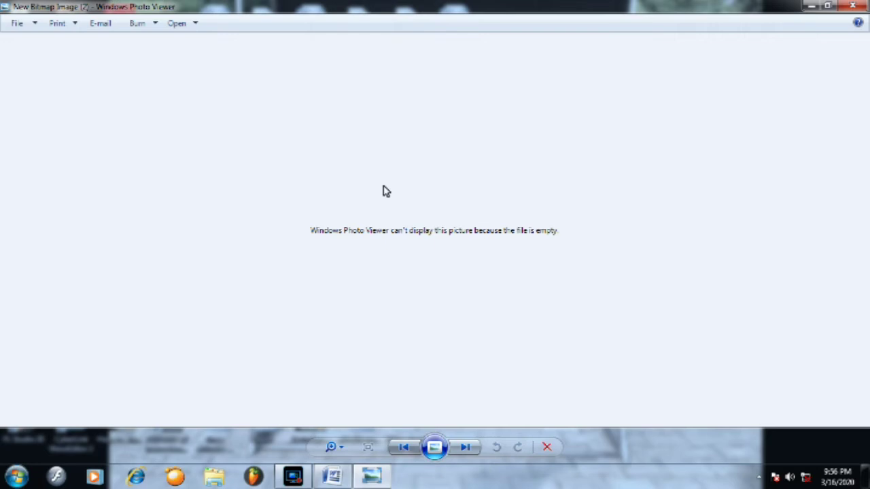
pyautogui.click(194, 24)
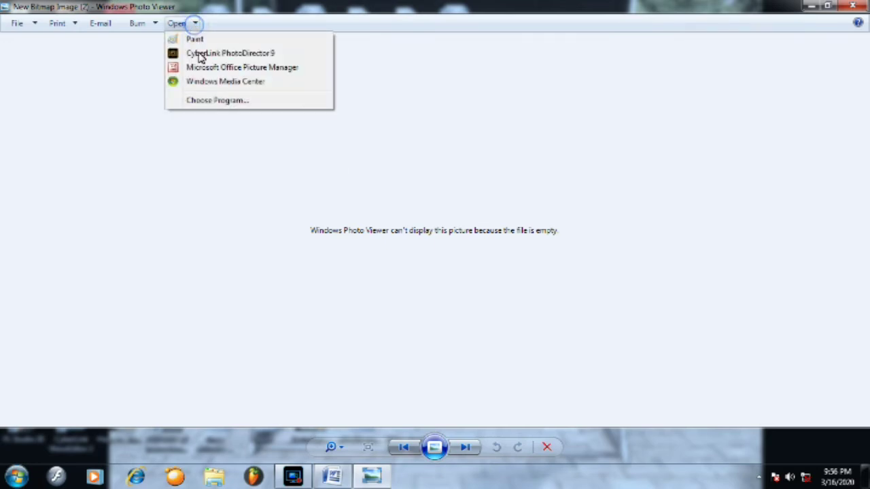
pyautogui.click(228, 69)
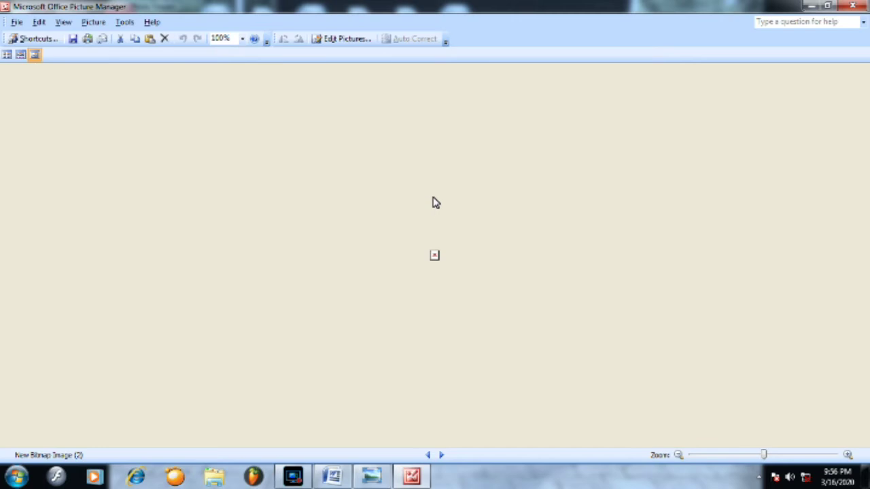
# - Paste the copied wood and scroll shapes as a picture, then close Picture Manager and Photo Viewer
pyautogui.rightClick(535, 172)
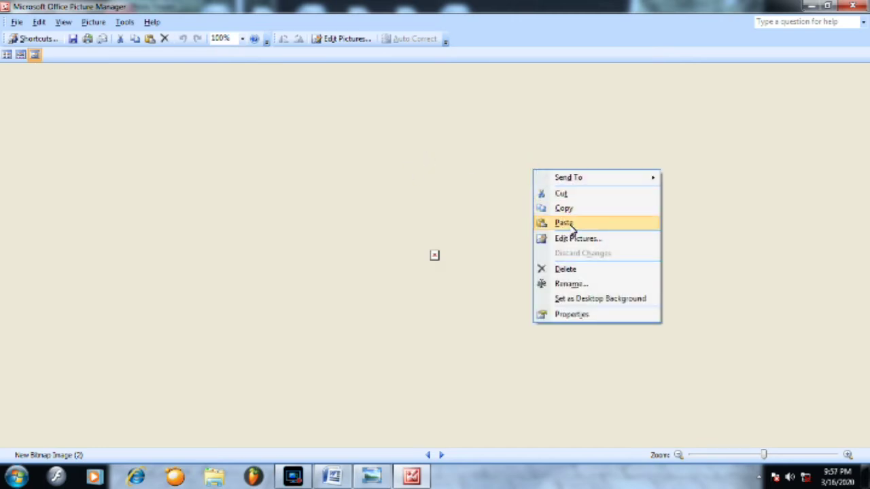
pyautogui.click(570, 225)
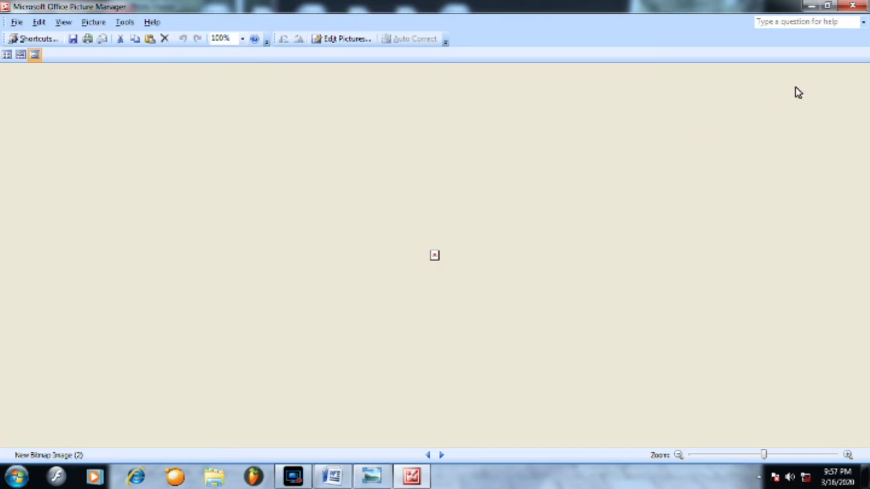
pyautogui.click(854, 8)
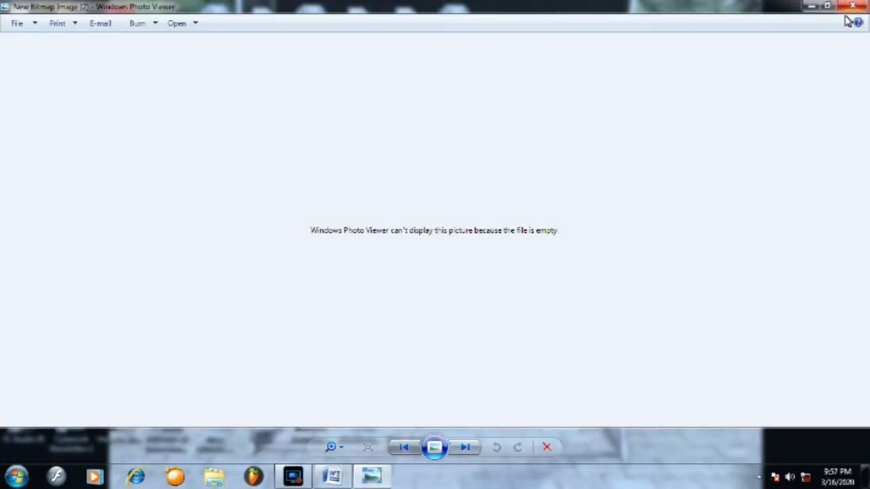
pyautogui.click(854, 9)
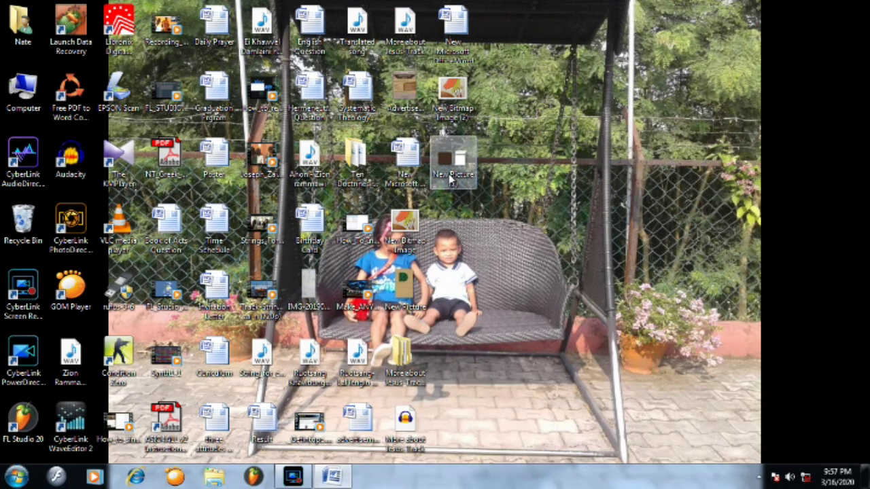
# - Preview the new picture in Photo Viewer to check it, then close the viewer
pyautogui.doubleClick(449, 174)
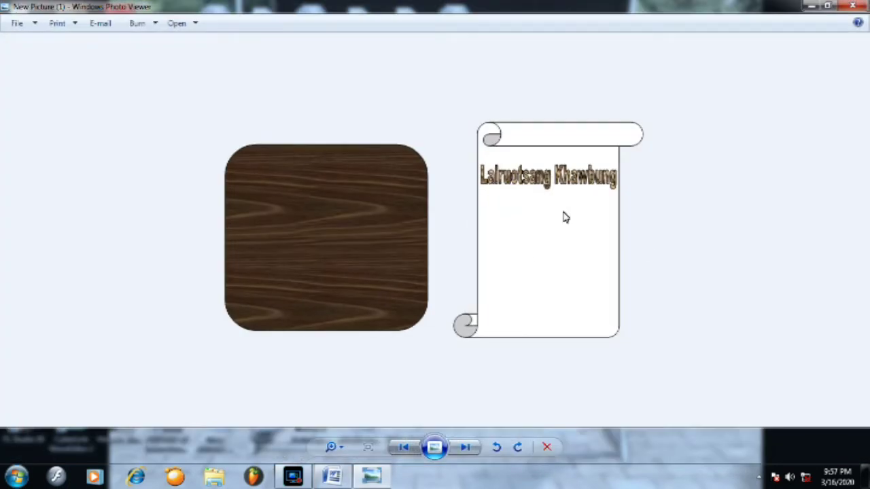
pyautogui.click(35, 24)
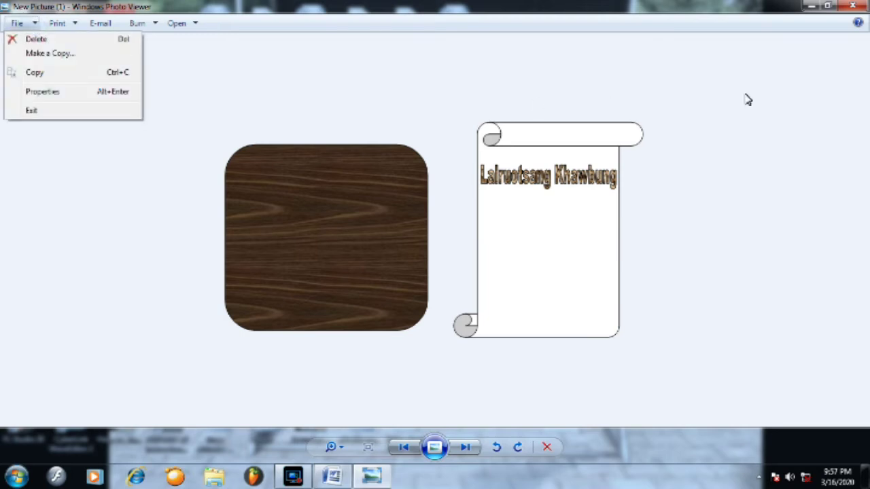
pyautogui.click(854, 7)
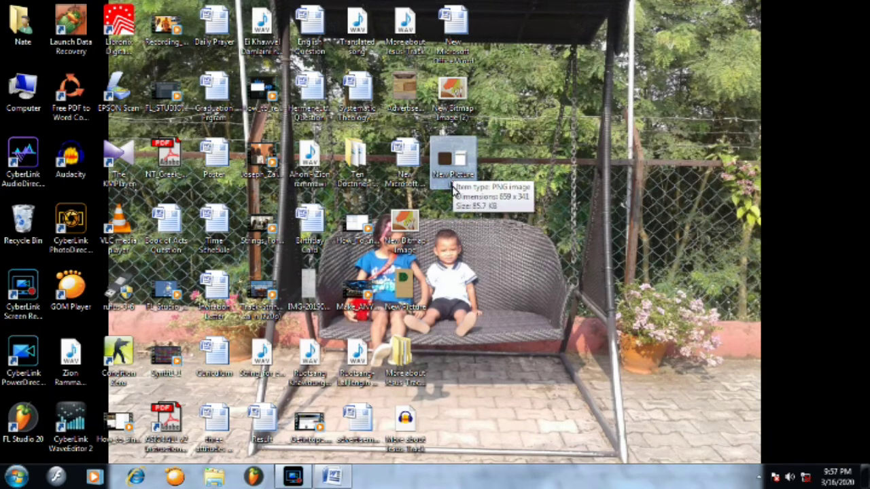
# - Select the New Picture (2) file and refresh the desktop icons
pyautogui.click(448, 178)
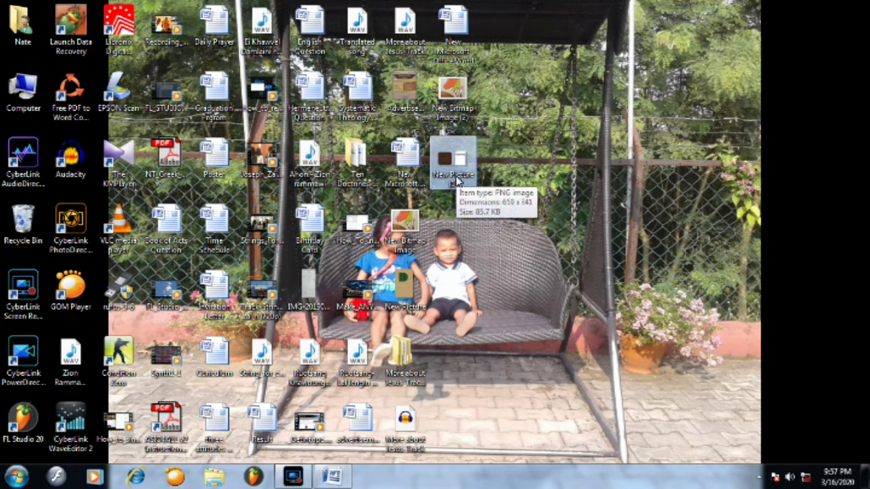
pyautogui.rightClick(551, 163)
pyautogui.click(574, 198)
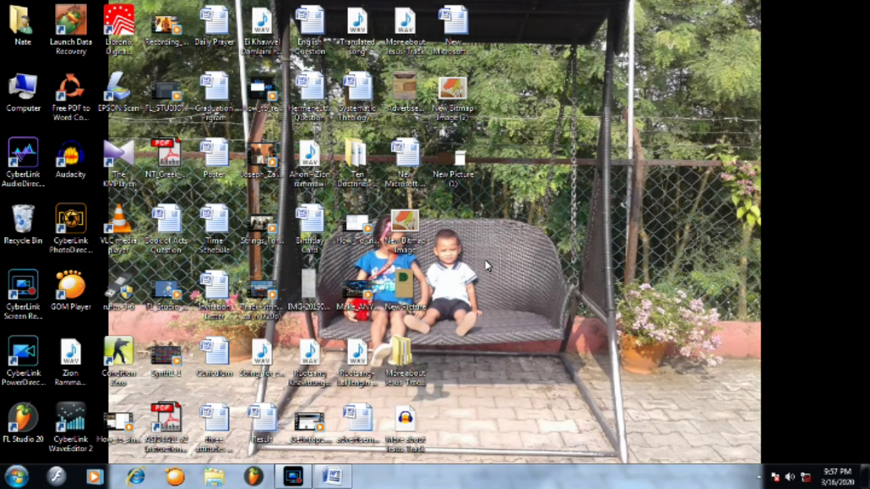
# - Close the wood-shape document without saving, keep the clipboard picture, and exit Word
pyautogui.doubleClick(453, 26)
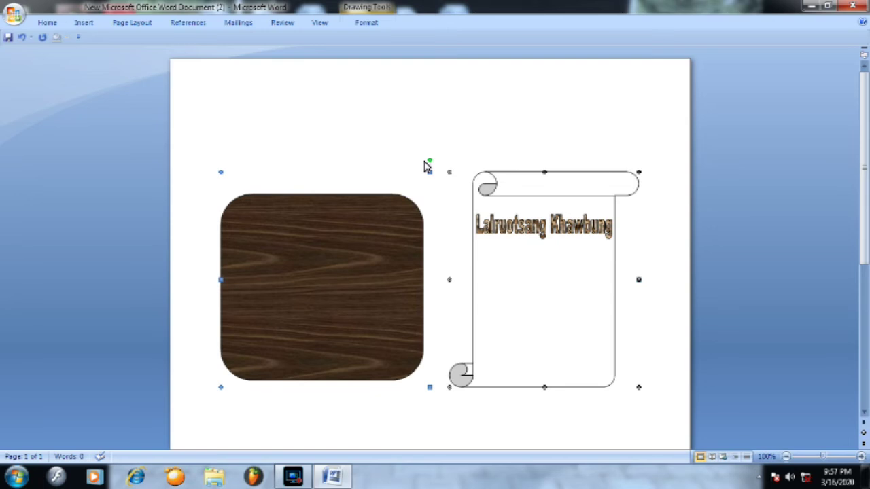
pyautogui.click(862, 6)
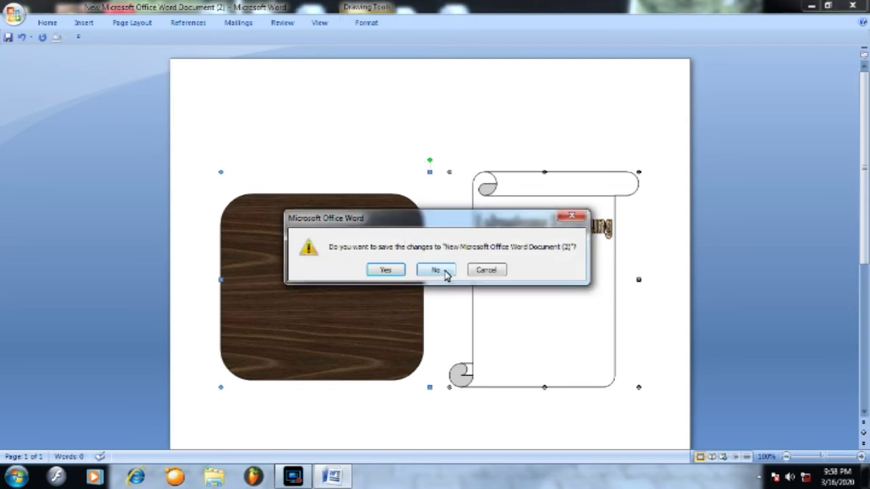
pyautogui.click(436, 269)
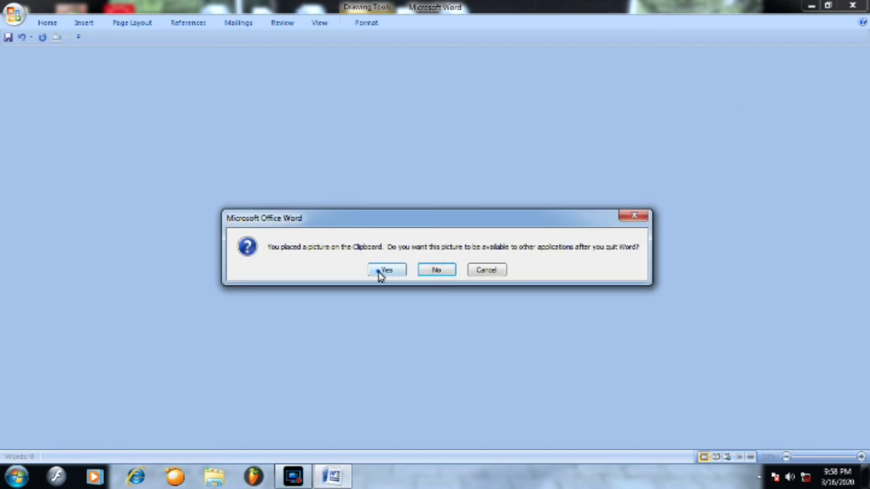
pyautogui.click(384, 270)
pyautogui.click(859, 8)
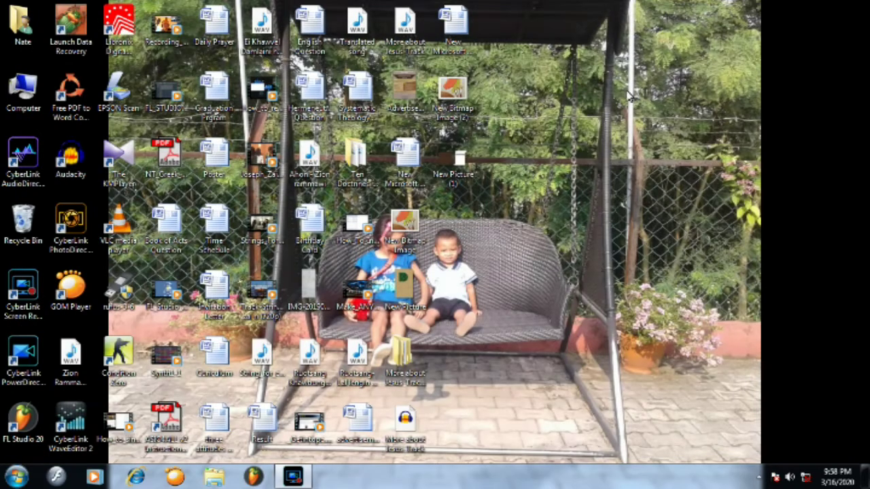
pyautogui.rightClick(583, 113)
# - Refresh the desktop and browse through Computer to Documents (G:) > CDBS > Logo
pyautogui.click(624, 157)
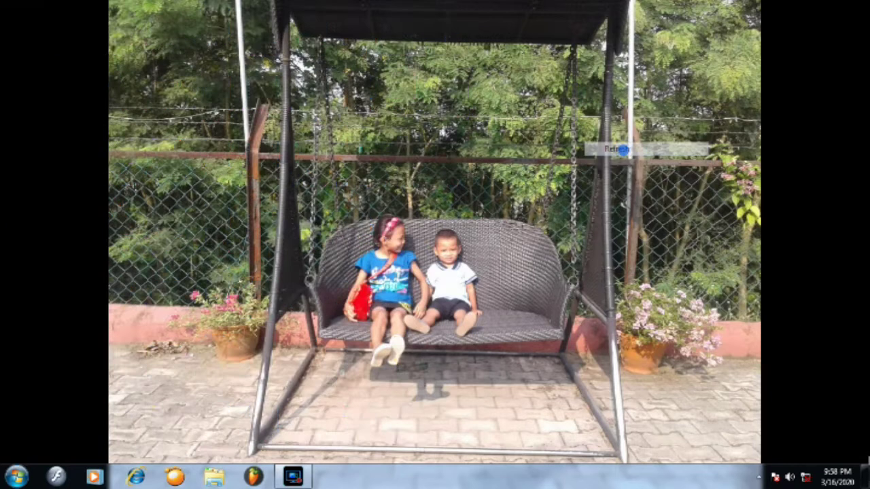
pyautogui.doubleClick(23, 90)
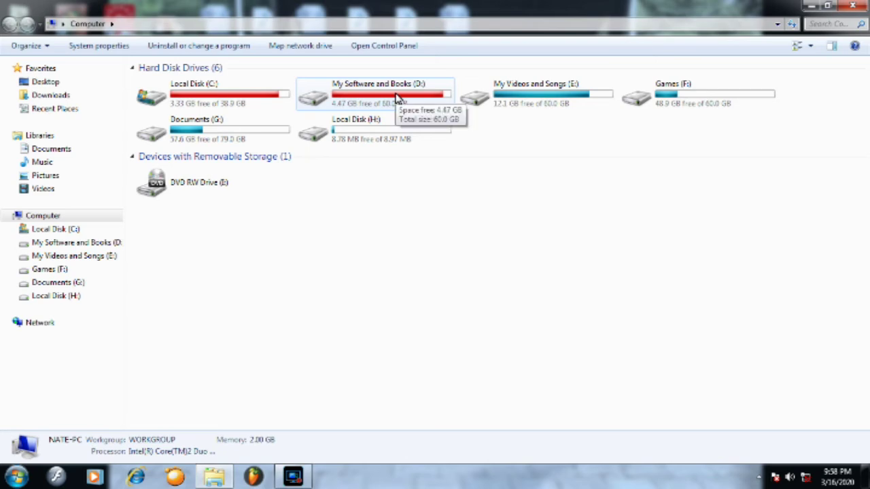
pyautogui.click(230, 140)
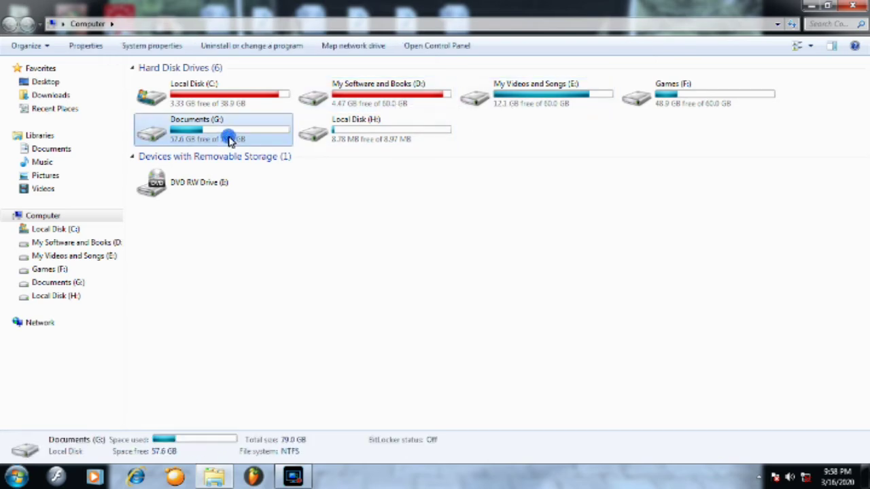
pyautogui.doubleClick(230, 140)
pyautogui.click(168, 110)
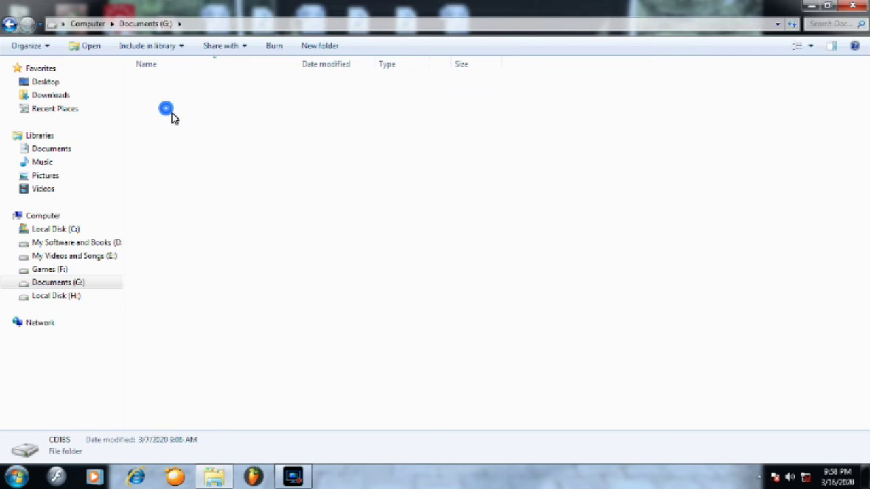
pyautogui.doubleClick(169, 110)
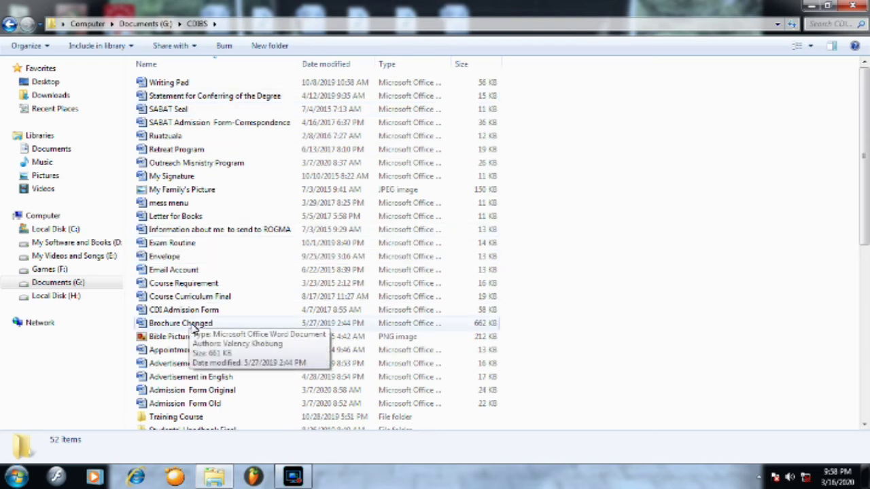
pyautogui.scroll(-5, 194, 328)
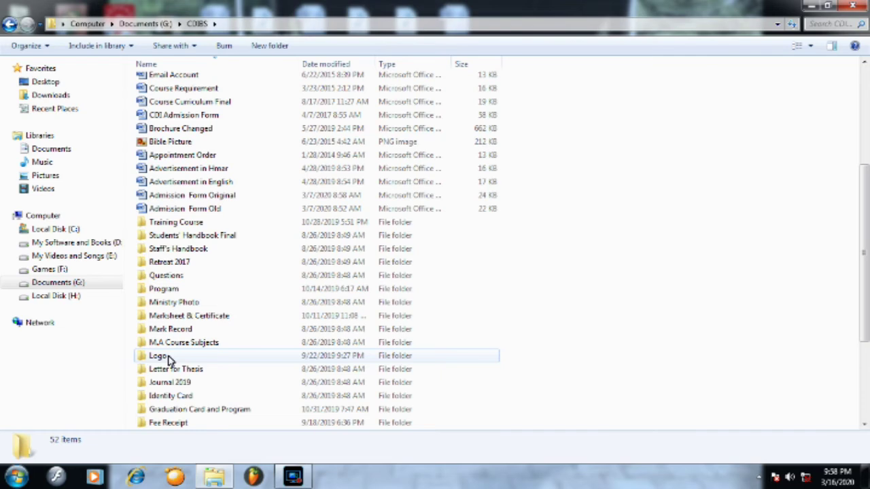
pyautogui.doubleClick(169, 356)
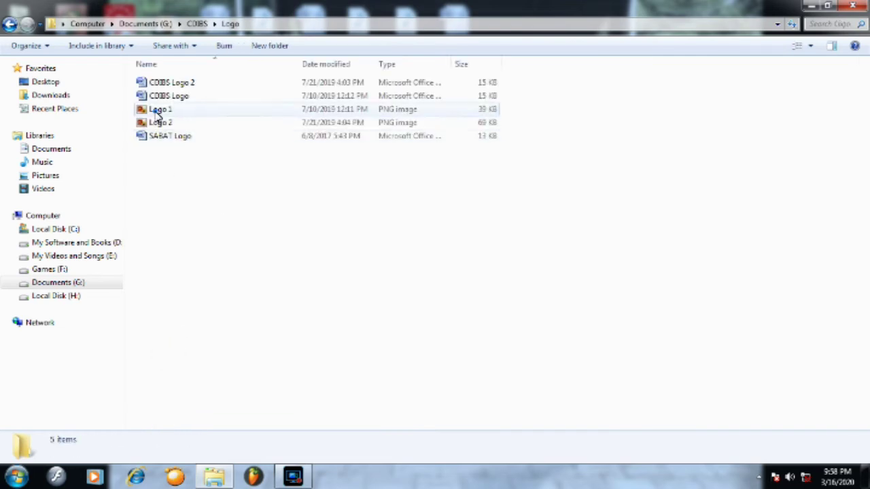
# - Preview the Logo 1 and Logo 2 images, closing each viewer afterwards
pyautogui.click(159, 110)
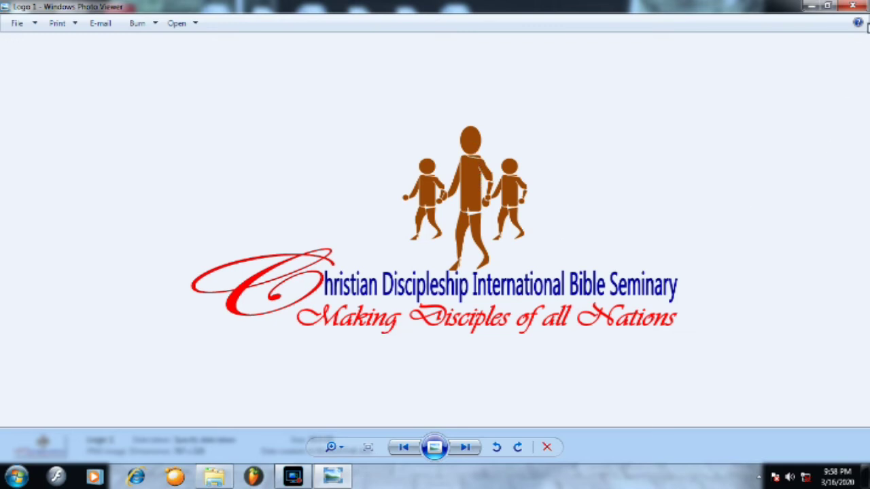
pyautogui.click(852, 5)
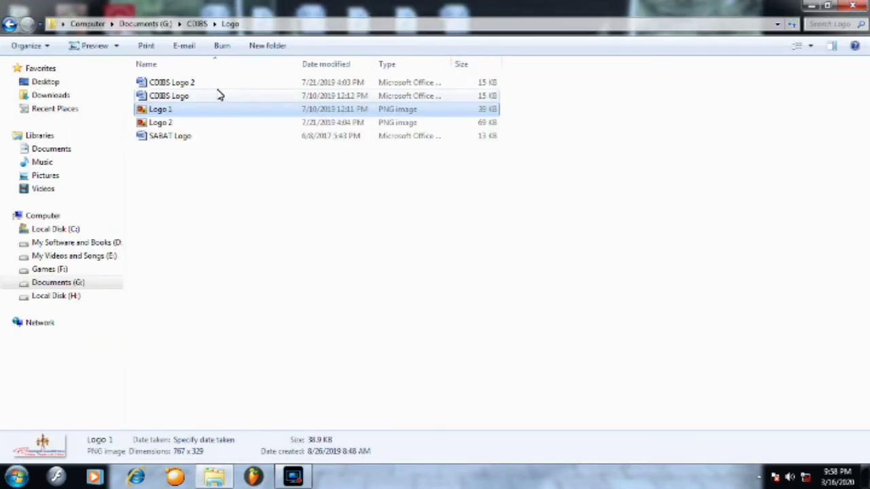
pyautogui.doubleClick(164, 122)
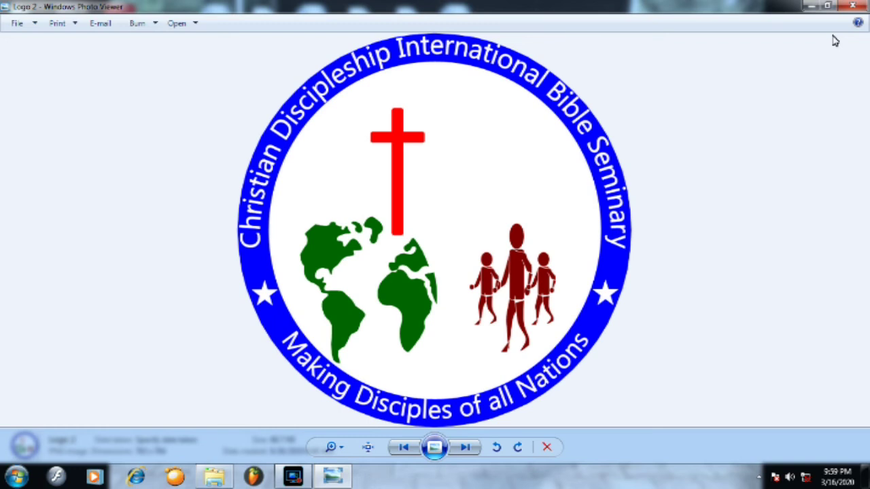
pyautogui.click(858, 9)
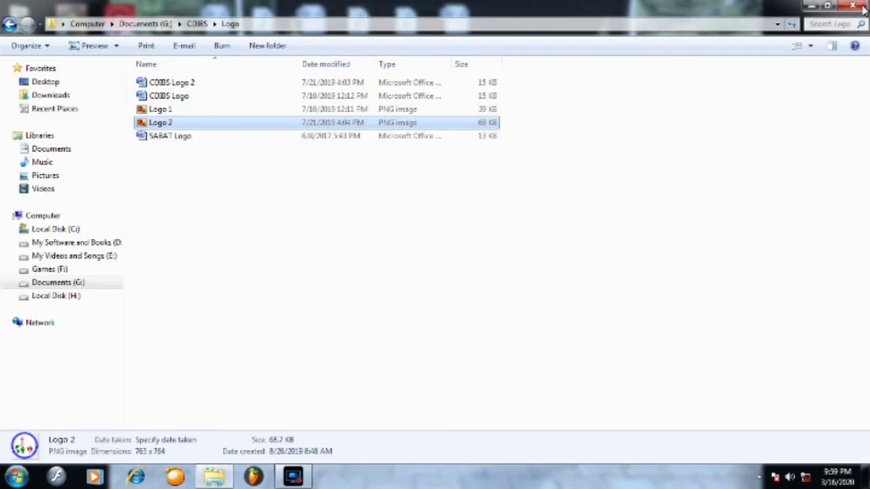
# - Close Explorer and refresh the desktop icons twice
pyautogui.click(860, 6)
pyautogui.rightClick(544, 139)
pyautogui.click(587, 175)
pyautogui.rightClick(529, 148)
pyautogui.click(557, 181)
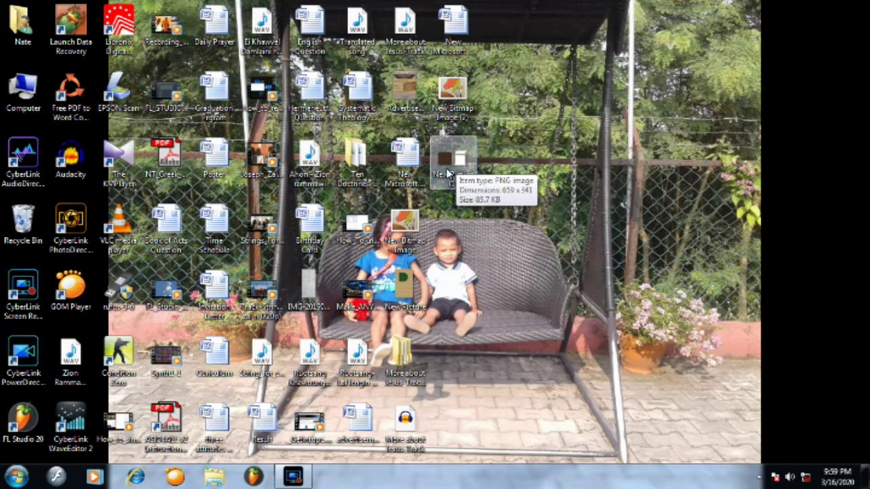
# - Preview New Picture (1), the wood-and-scroll PNG, then close it and refresh the desktop
pyautogui.doubleClick(448, 173)
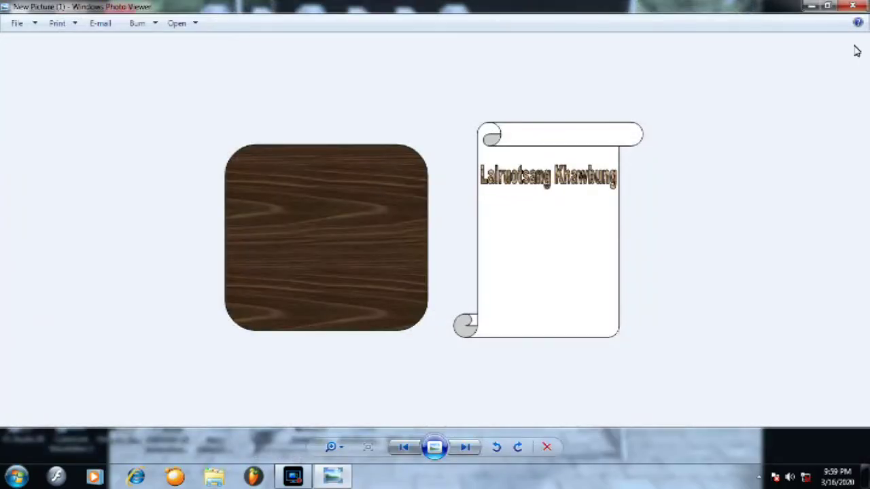
pyautogui.click(853, 6)
pyautogui.rightClick(574, 152)
pyautogui.click(612, 192)
pyautogui.rightClick(572, 172)
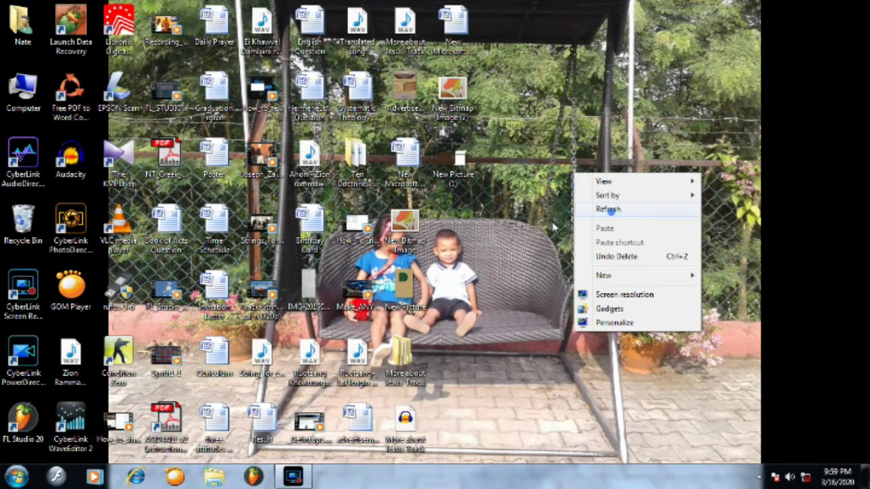
pyautogui.rightClick(513, 222)
pyautogui.click(546, 260)
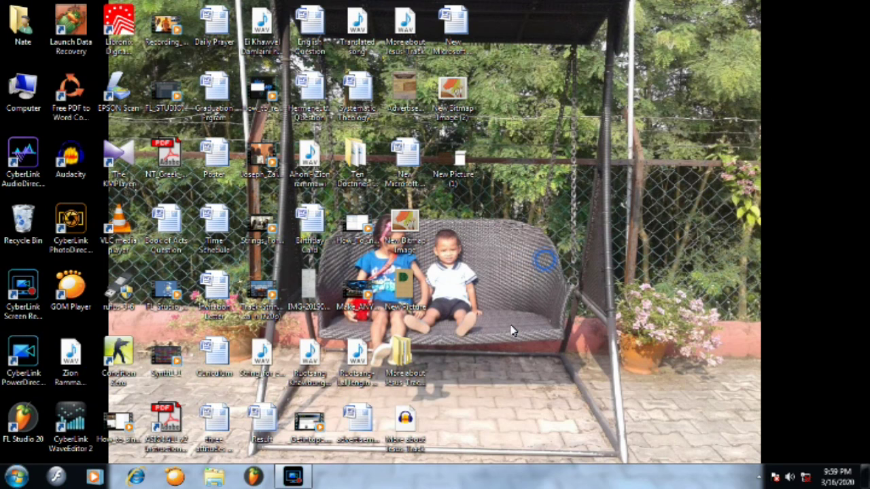
pyautogui.rightClick(534, 182)
pyautogui.click(565, 222)
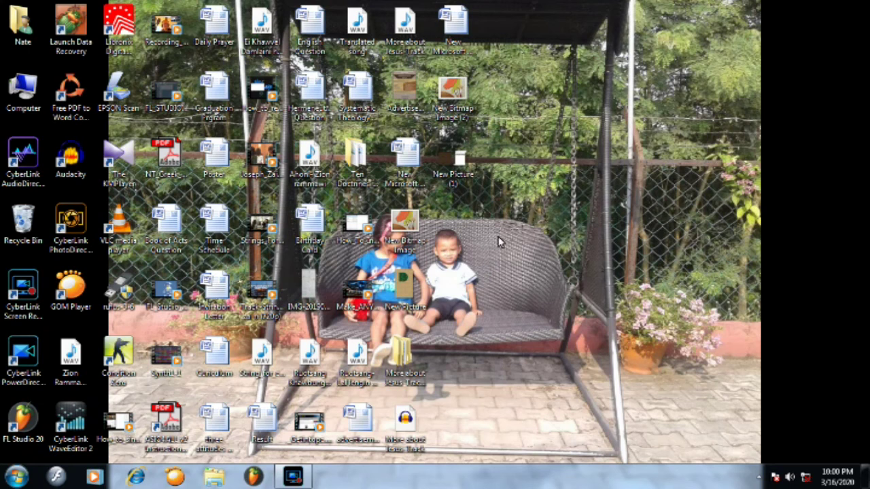
pyautogui.rightClick(522, 198)
pyautogui.click(566, 238)
pyautogui.rightClick(521, 197)
pyautogui.click(537, 235)
pyautogui.click(592, 104)
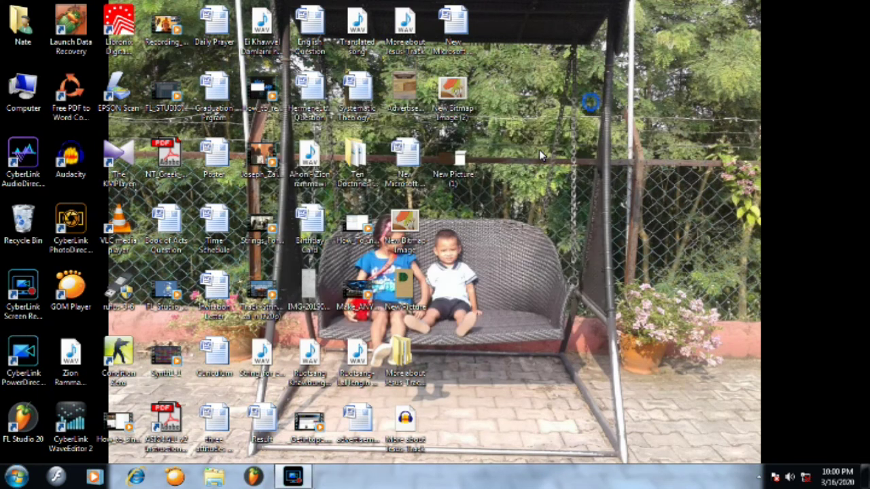
pyautogui.rightClick(539, 149)
pyautogui.click(572, 186)
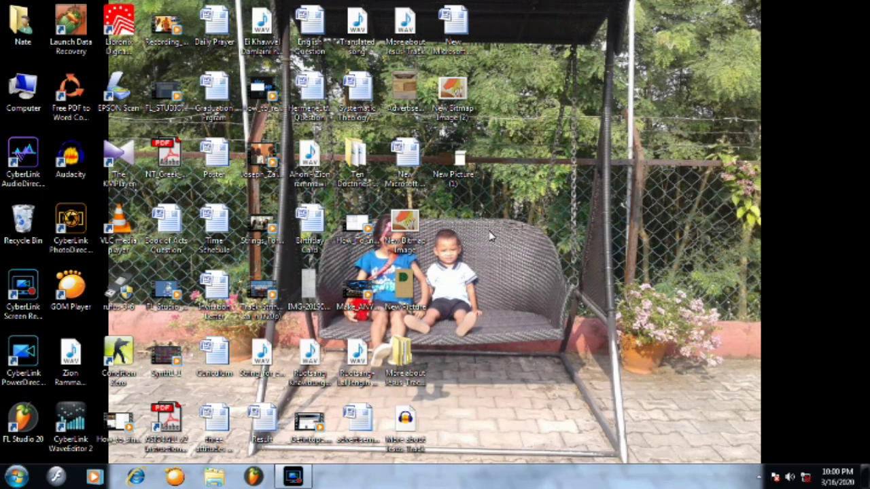
pyautogui.rightClick(495, 232)
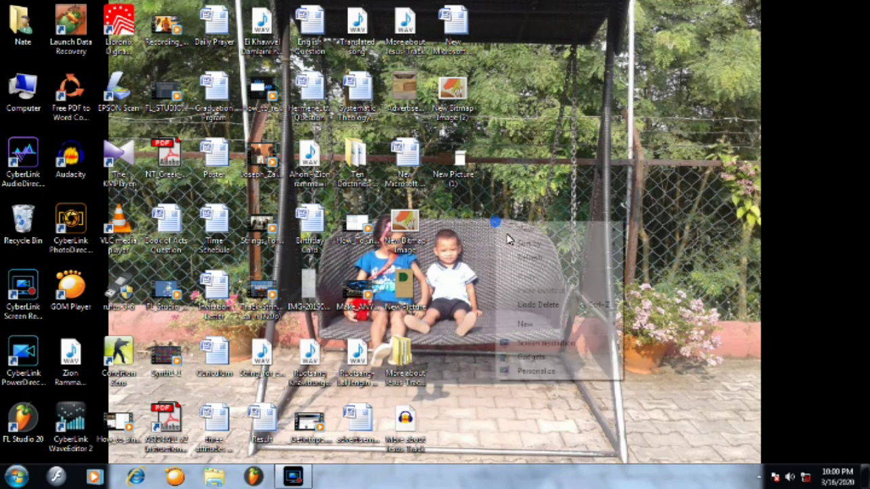
pyautogui.click(523, 257)
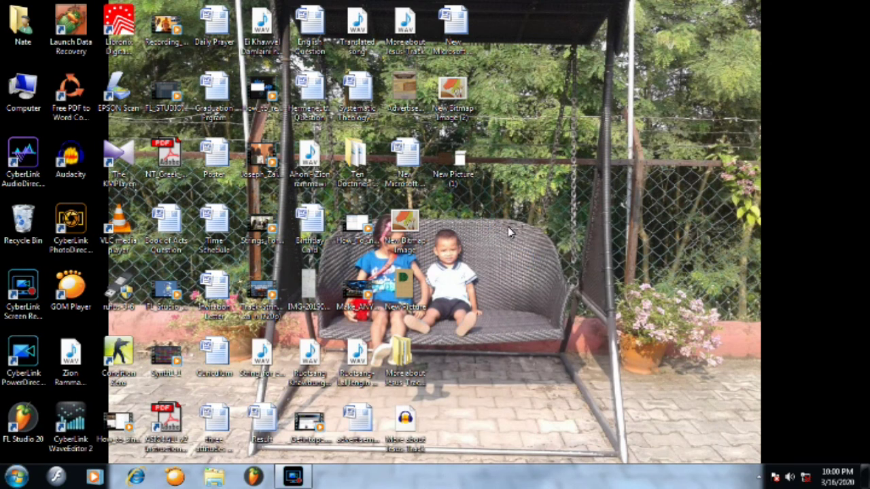
pyautogui.rightClick(508, 233)
pyautogui.click(533, 259)
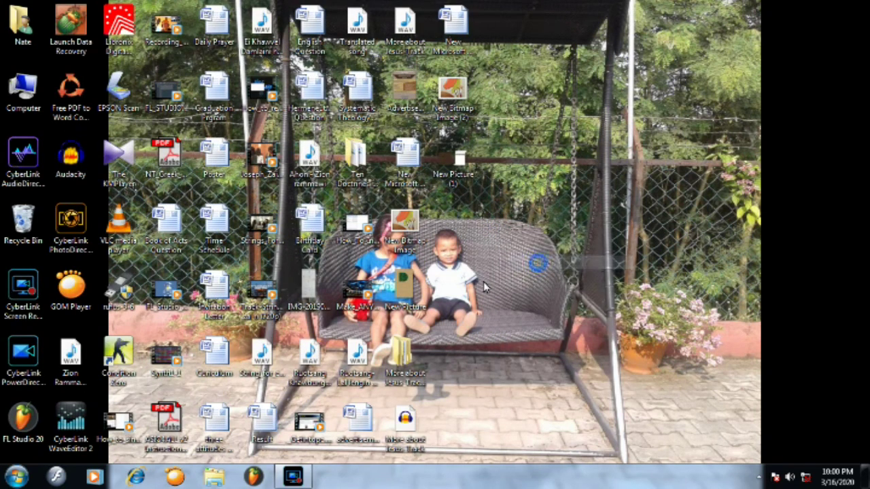